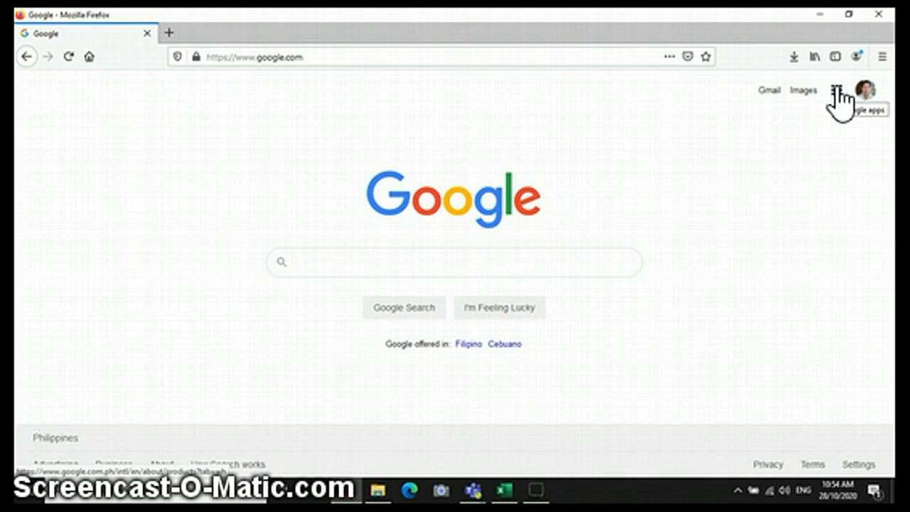
Open Google Drive and create a new folder named "attendance"
left_click(837, 90)
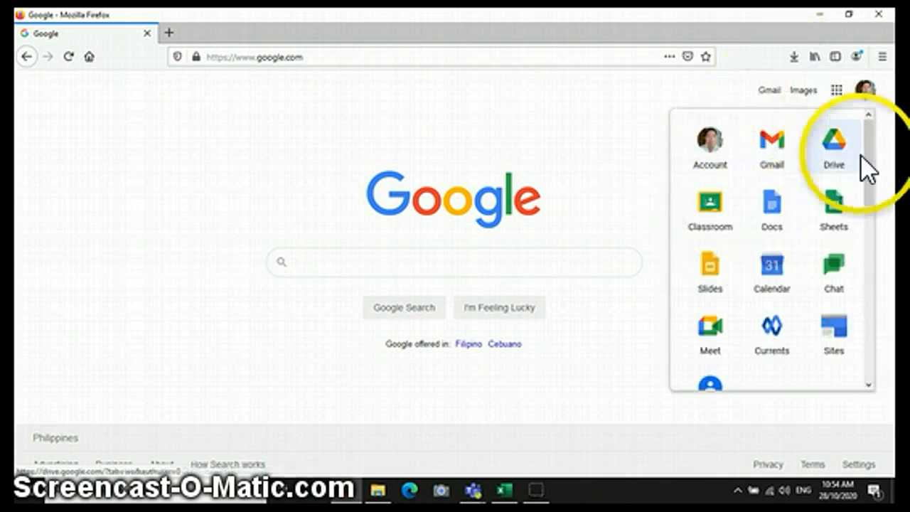
left_click(842, 150)
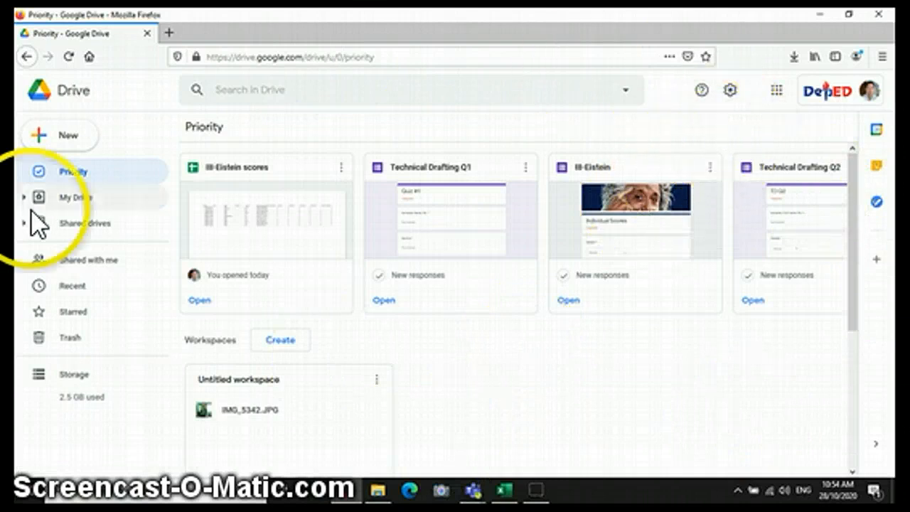
left_click(60, 137)
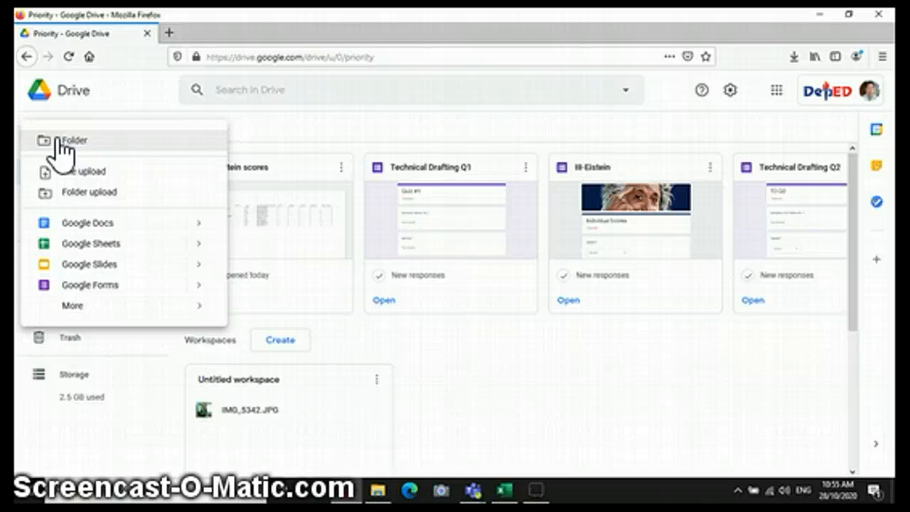
left_click(69, 142)
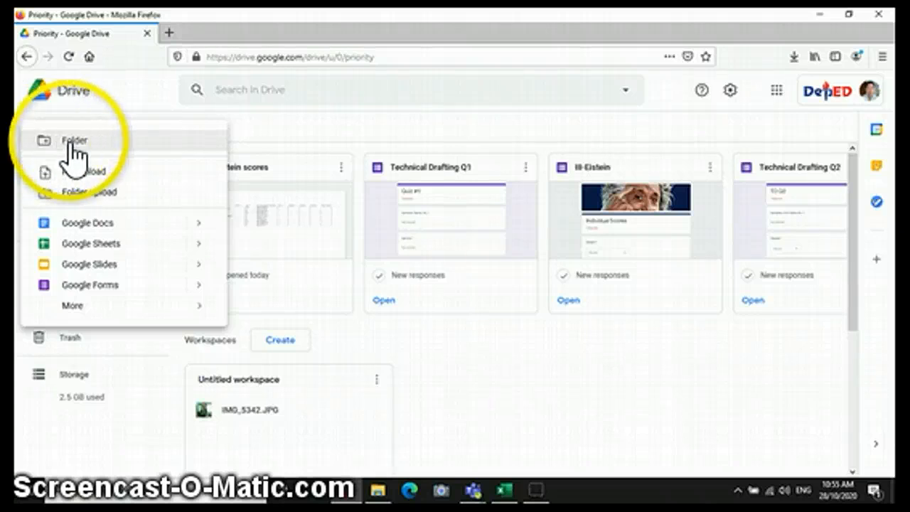
left_click(67, 134)
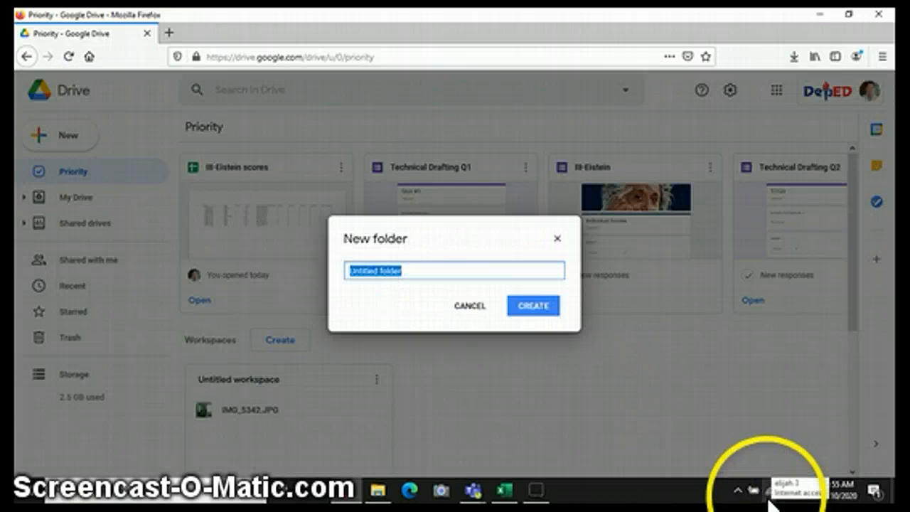
type("a")
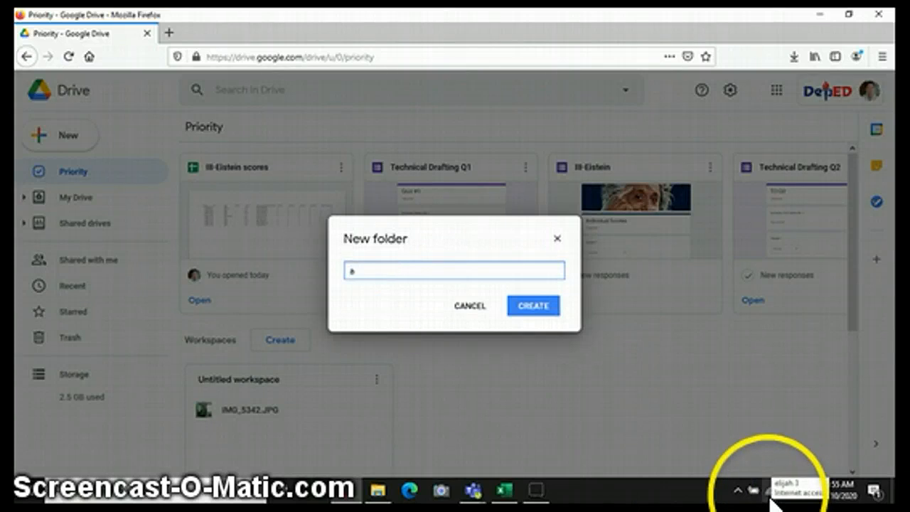
type("ttendance")
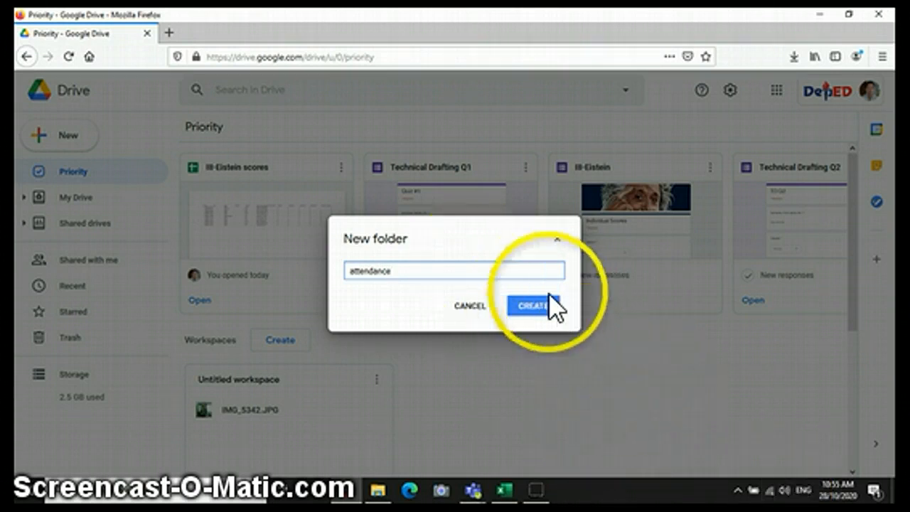
left_click(546, 312)
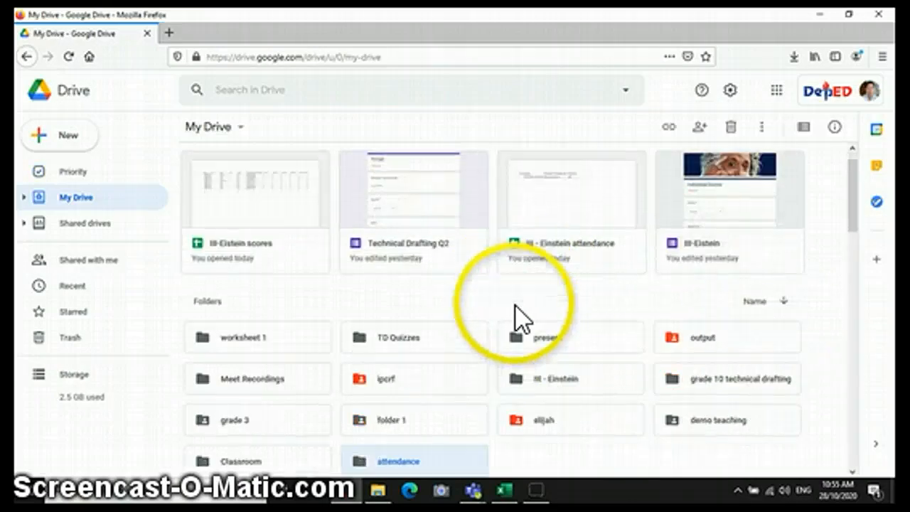
Open the attendance folder and create a blank Google Form in it
scroll(514, 307, "down", 3)
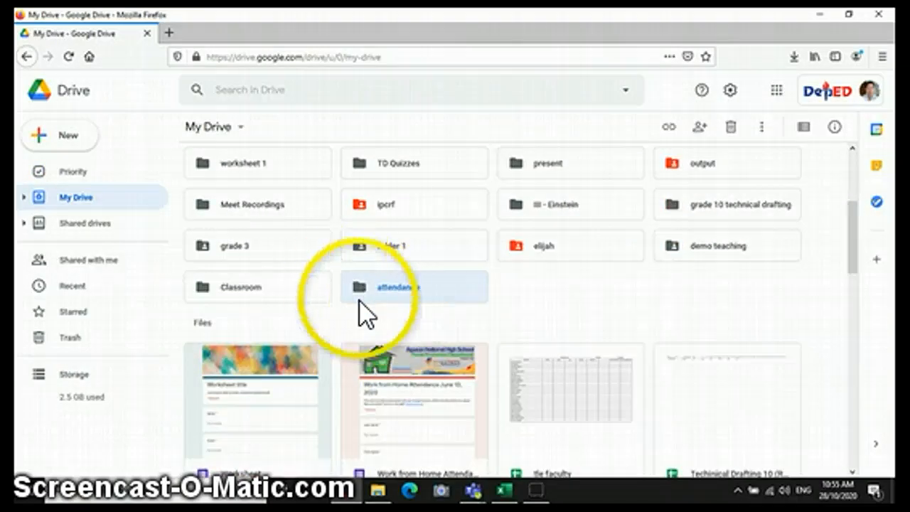
double_click(405, 288)
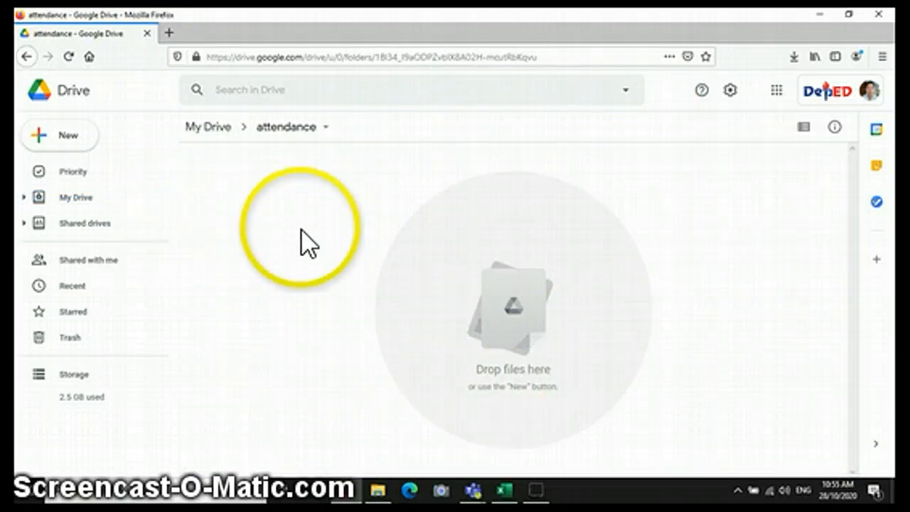
right_click(306, 210)
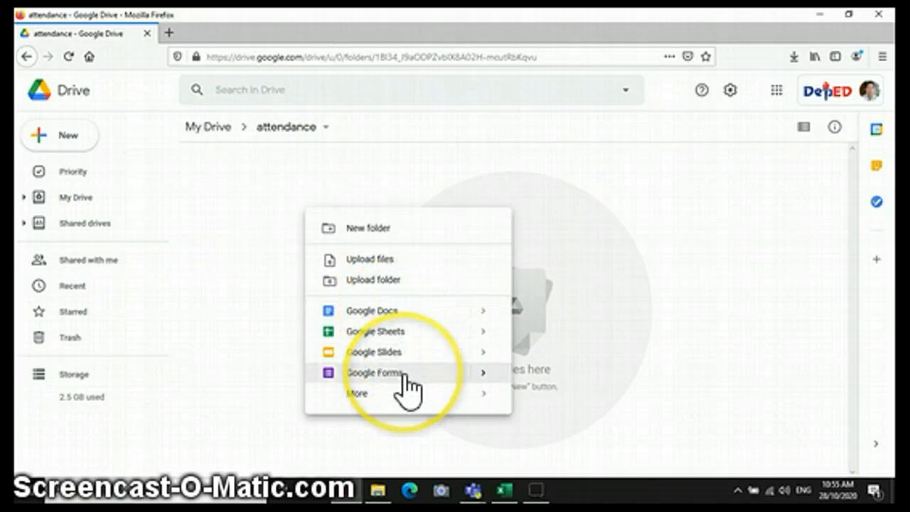
left_click(481, 374)
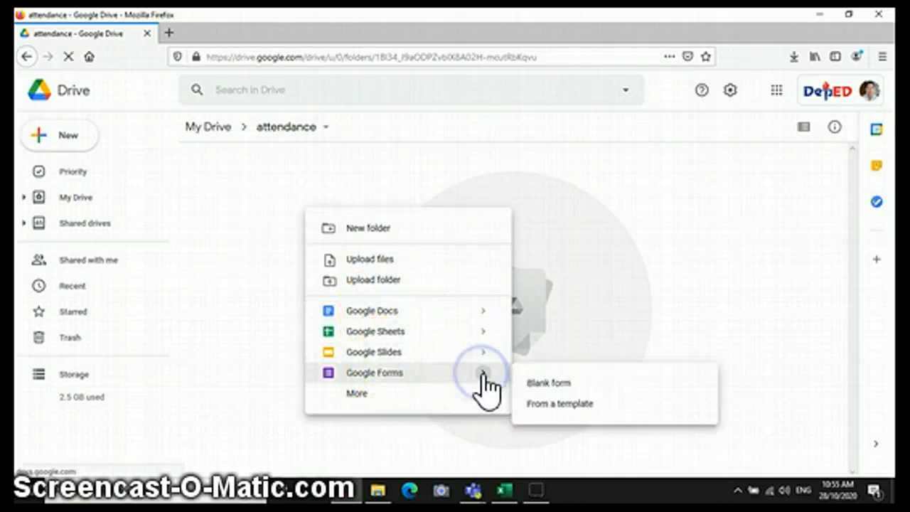
left_click(549, 388)
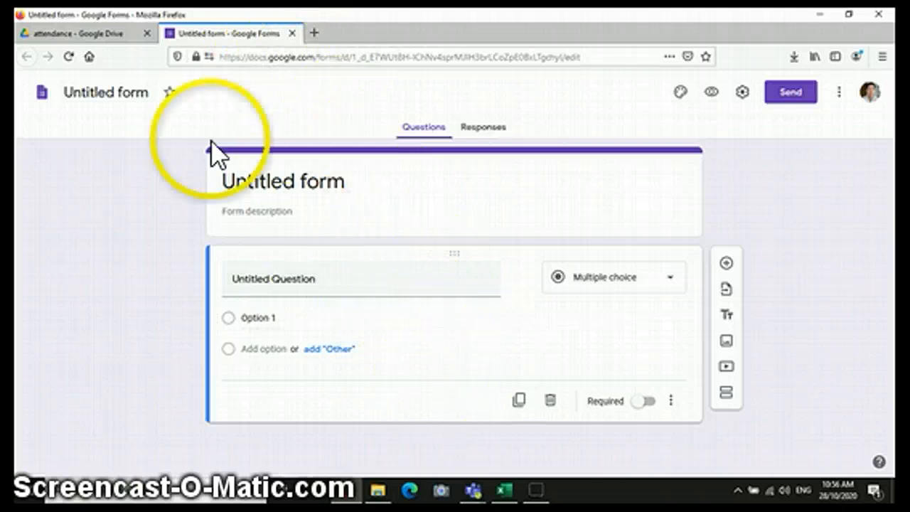
left_click(148, 93)
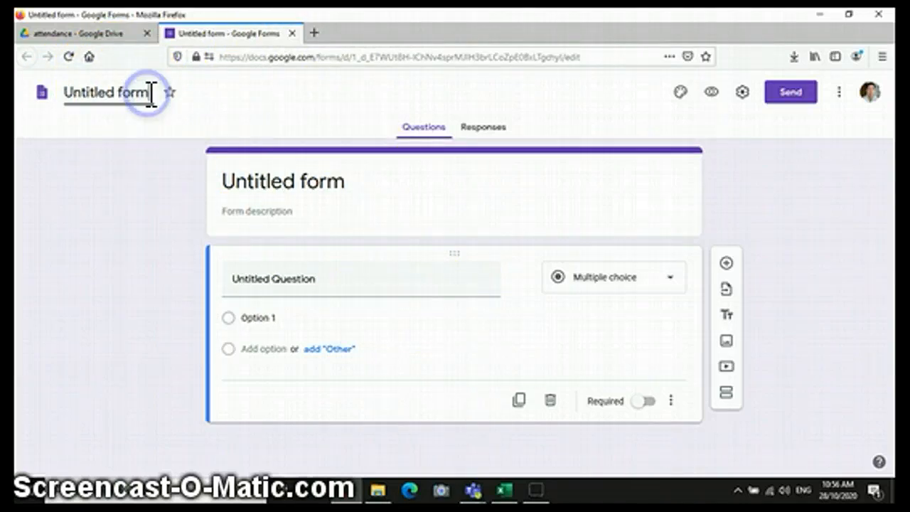
left_click_drag(150, 94, 62, 94)
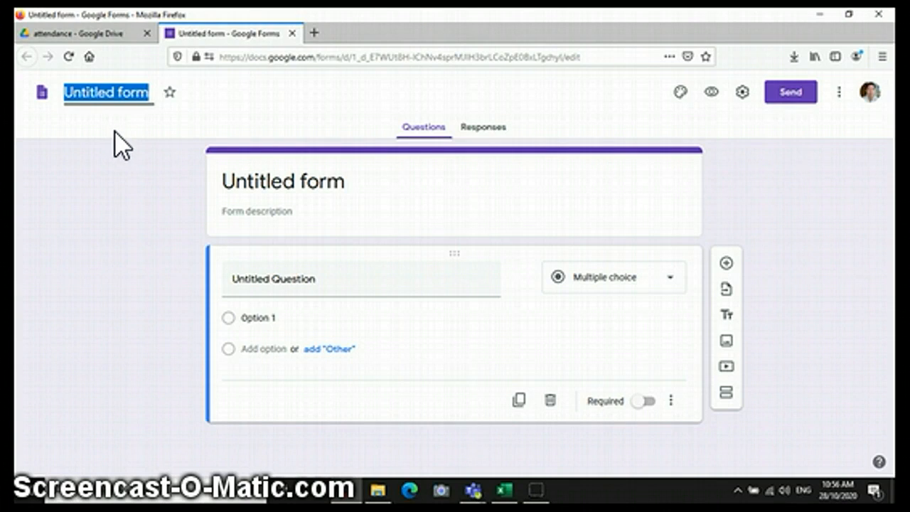
type("!")
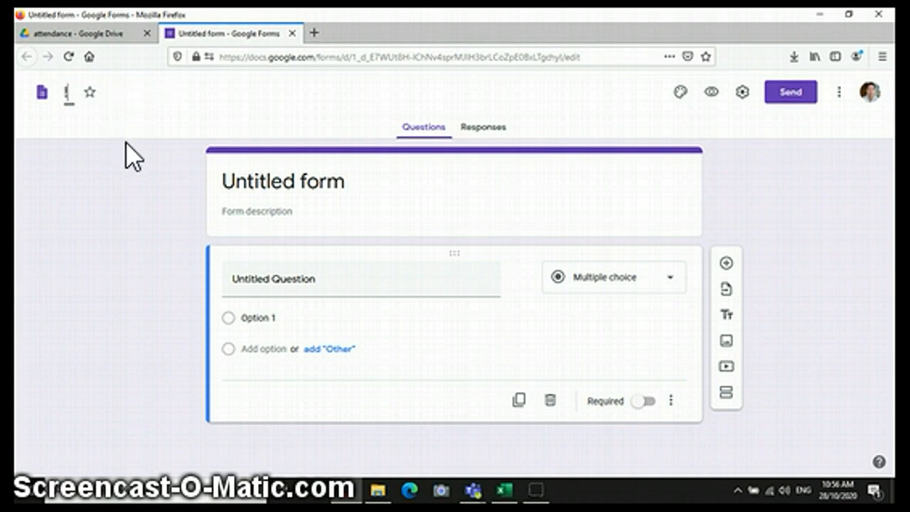
type("0 - J. Rizal Atte")
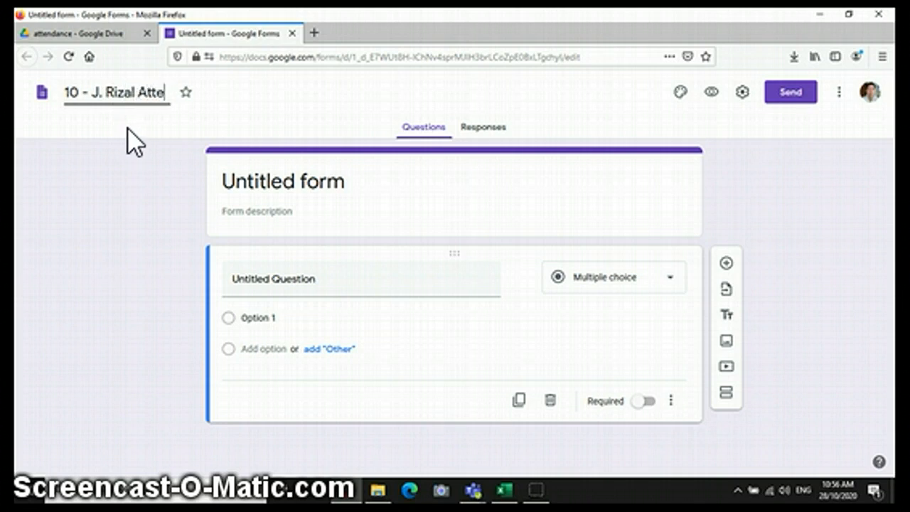
key("BackSpace")
key("BackSpace")
key("BackSpace")
key("BackSpace")
key("BackSpace")
key("BackSpace")
key("BackSpace")
key("BackSpace")
key("BackSpace")
key("BackSpace")
key("BackSpace")
key("BackSpace")
key("BackSpace")
key("BackSpace")
key("BackSpace")
key("BackSpace")
key("BackSpace")
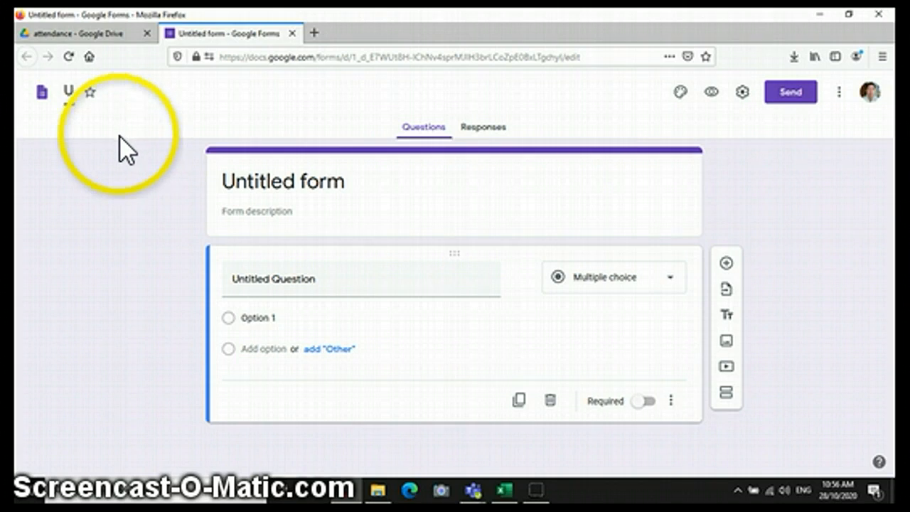
Name the form file "Attendance" and apply the same name to the form's title
type("Atte")
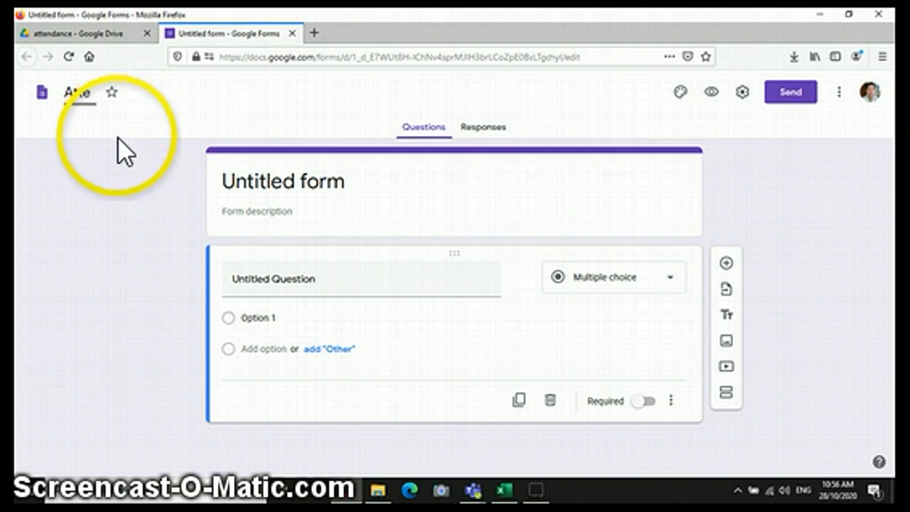
type("ndance")
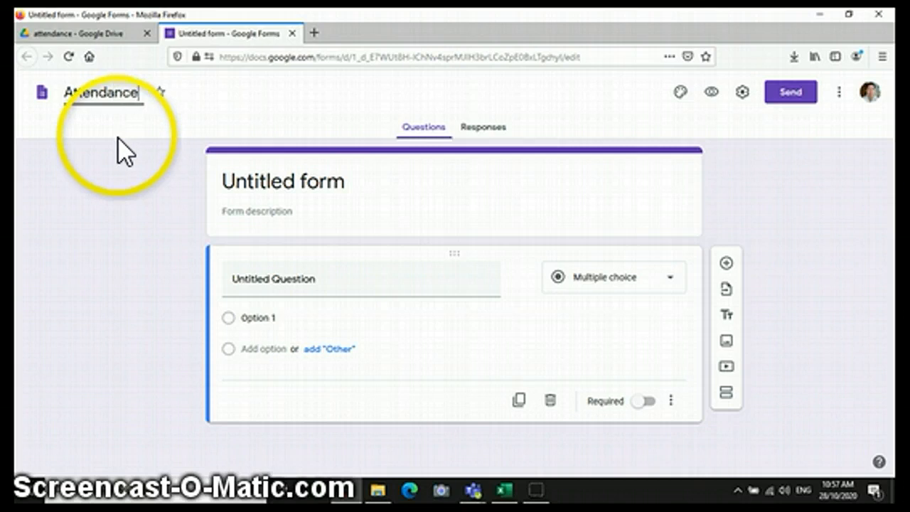
left_click(303, 189)
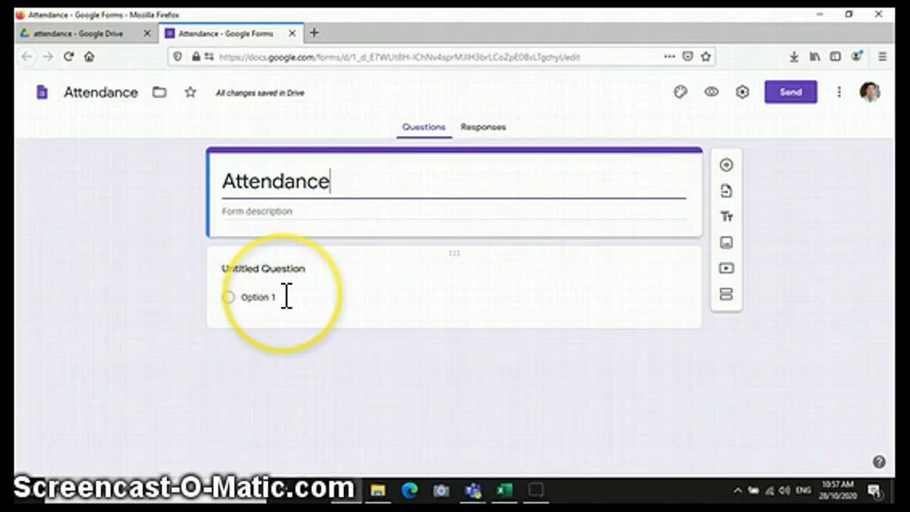
Title the first question "Student Name (LastName, FirstName M.I.)" and set its type to Short answer
left_click(289, 264)
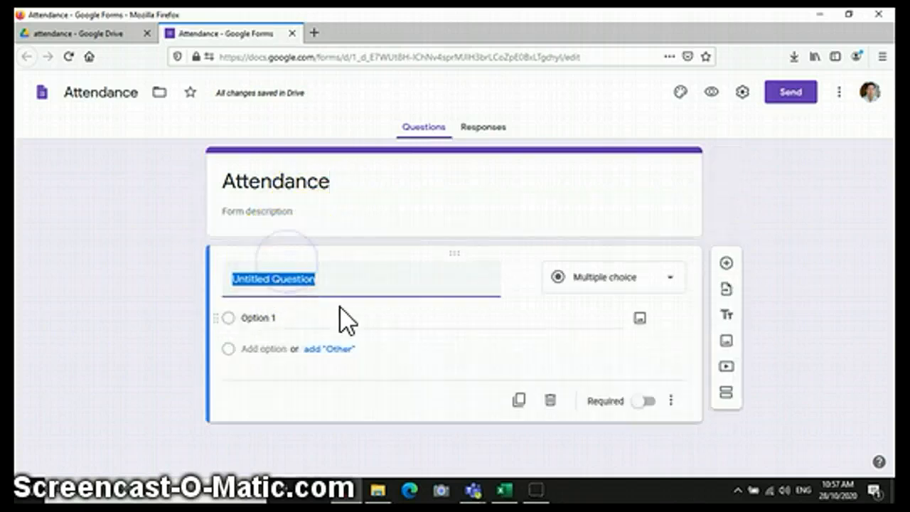
type("st")
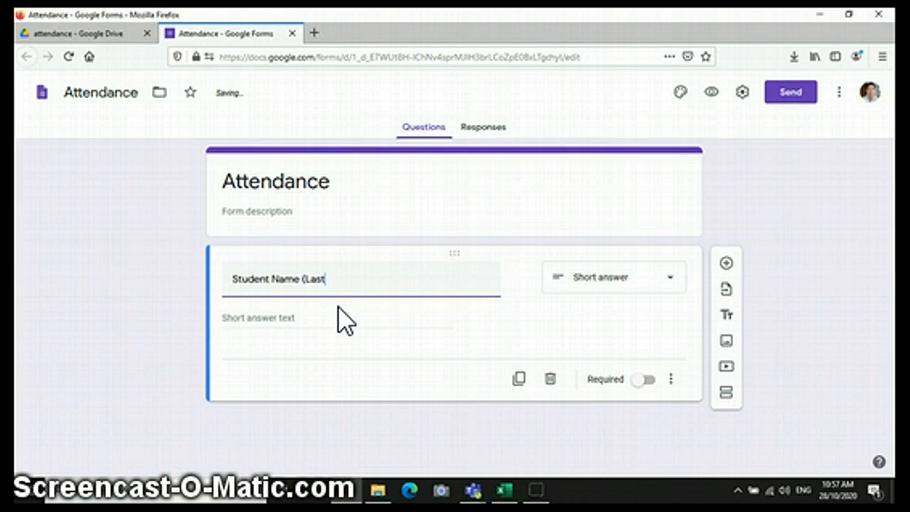
type("Ame")
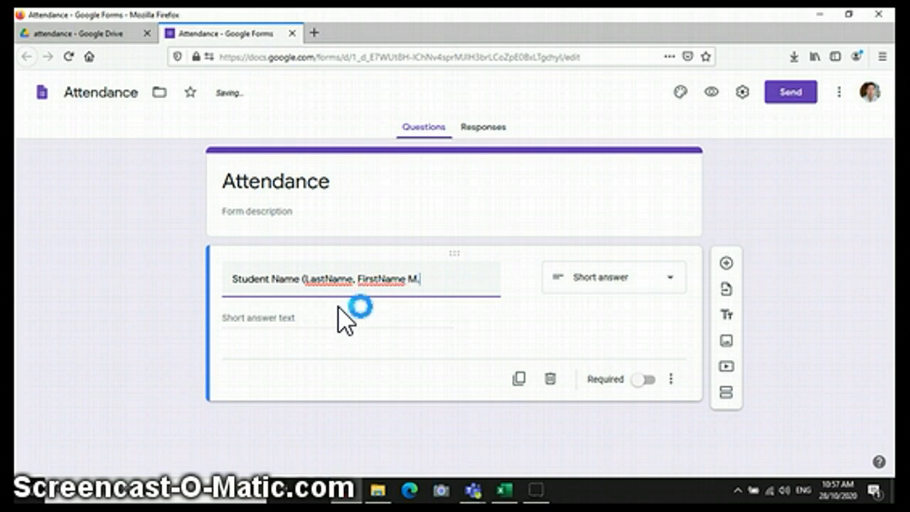
type(")")
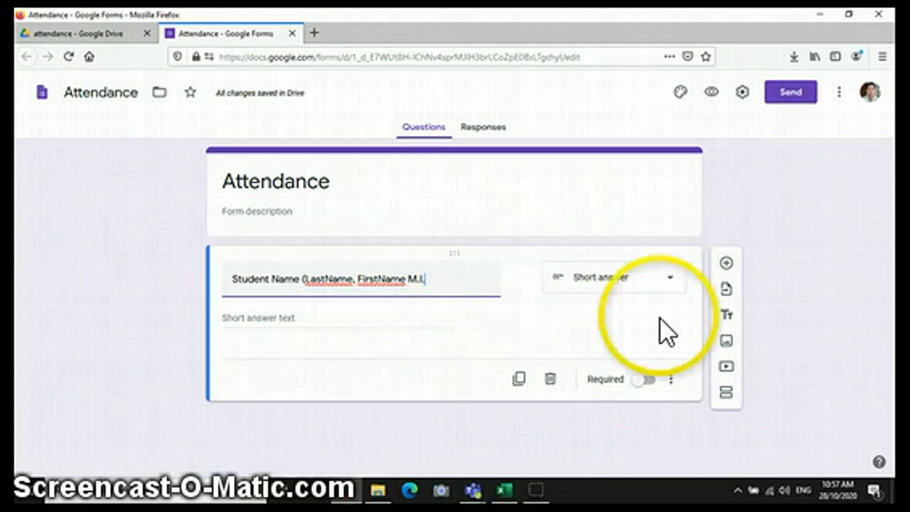
type(")")
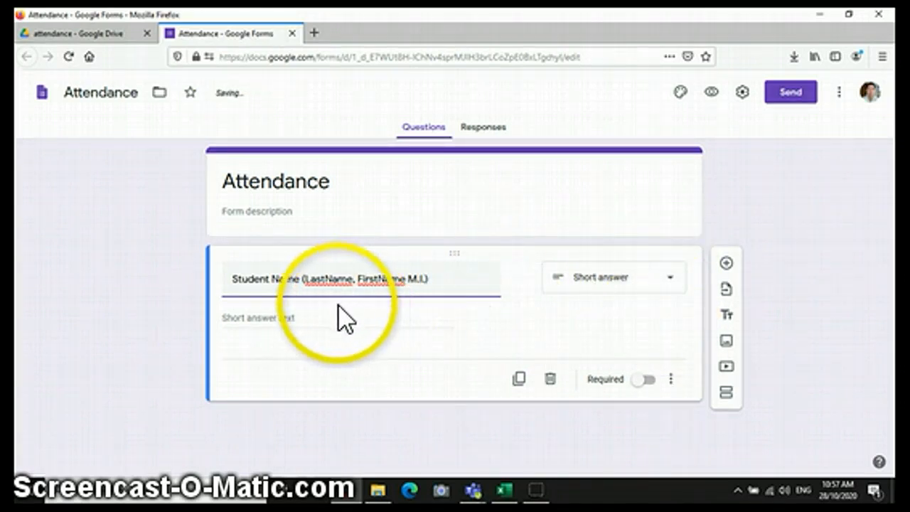
left_click(671, 280)
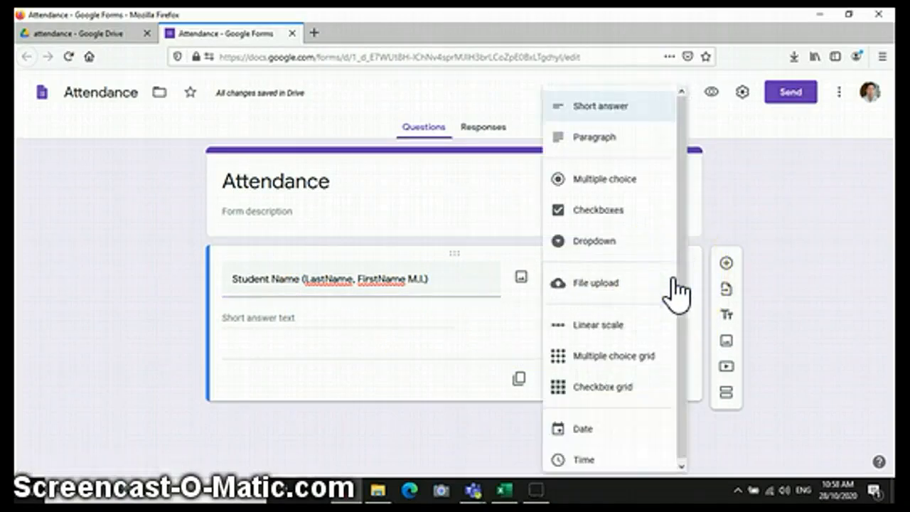
left_click(621, 111)
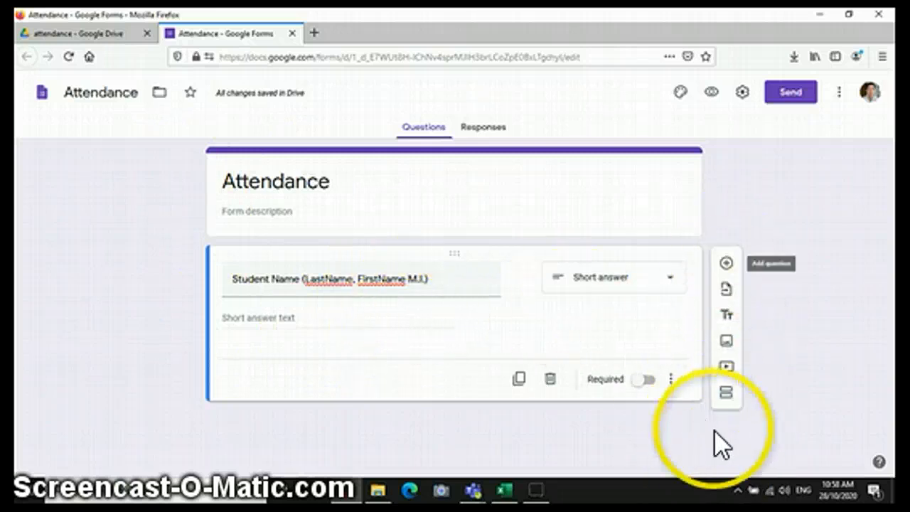
Add a second question below the student name titled "Class No."
left_click(727, 264)
left_click(136, 416)
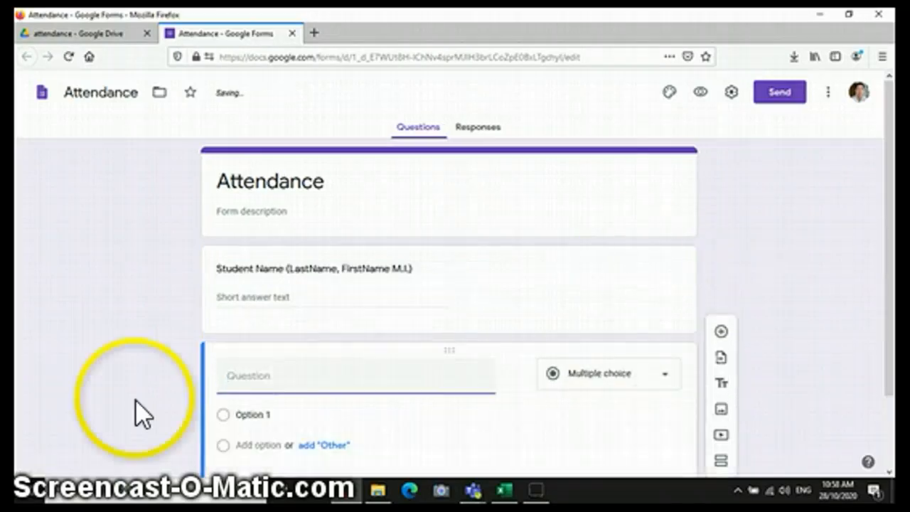
type("Cl")
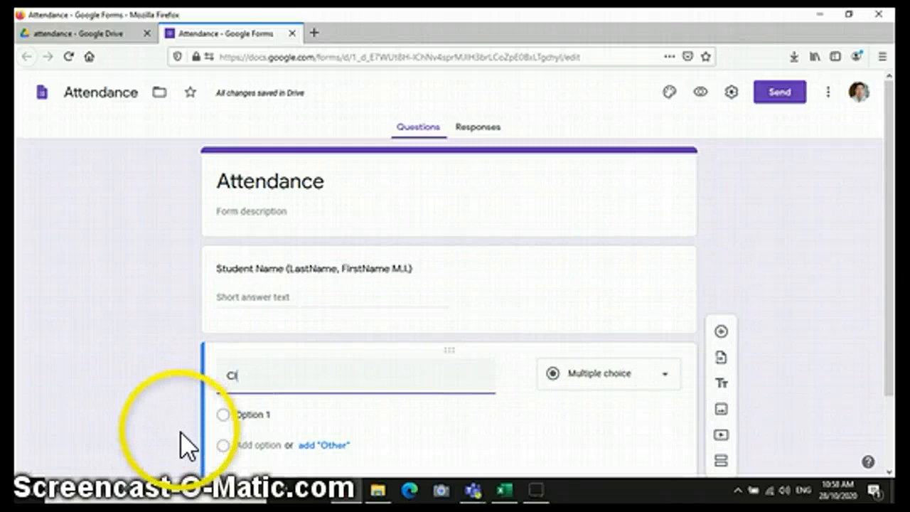
type("a")
type("ss")
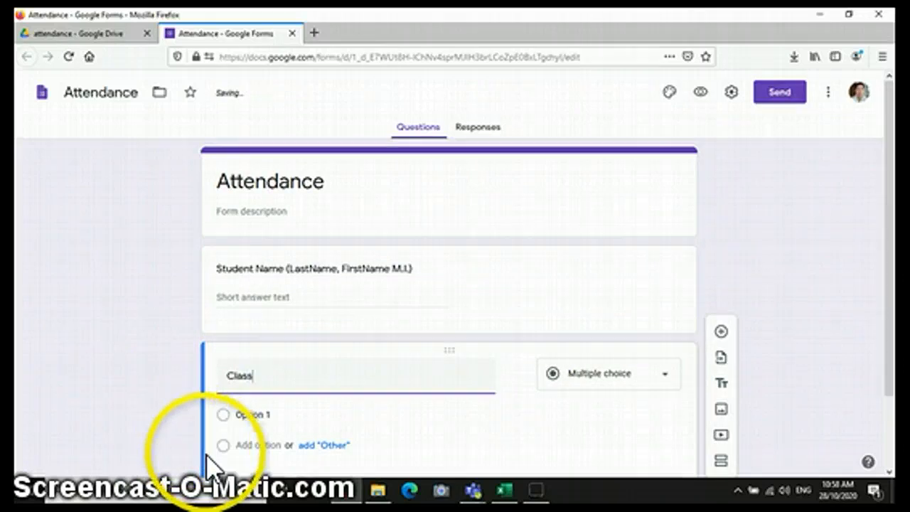
type(" No.")
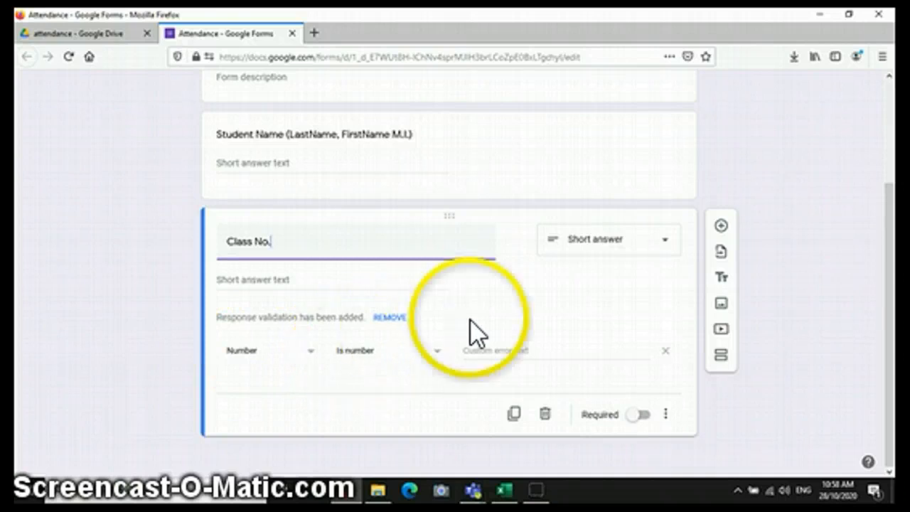
Set the response validation type of the Class No. question to Text
left_click(310, 355)
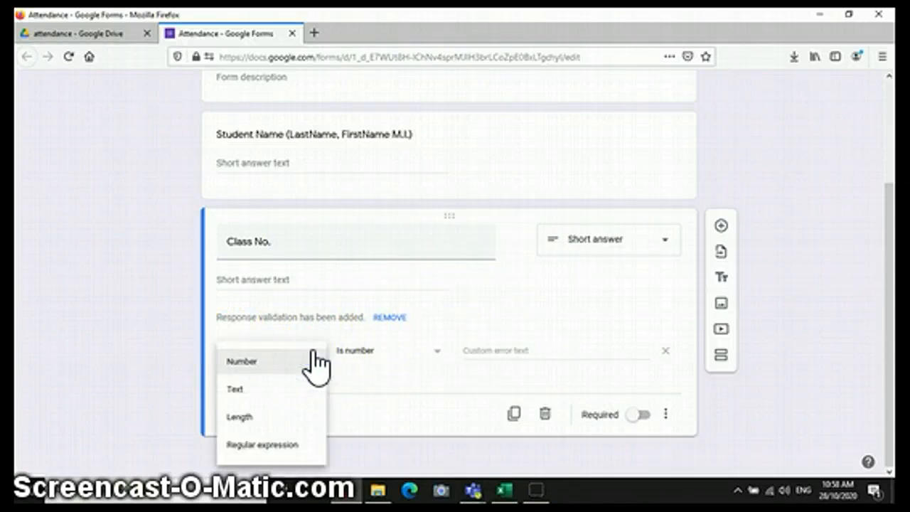
left_click(243, 392)
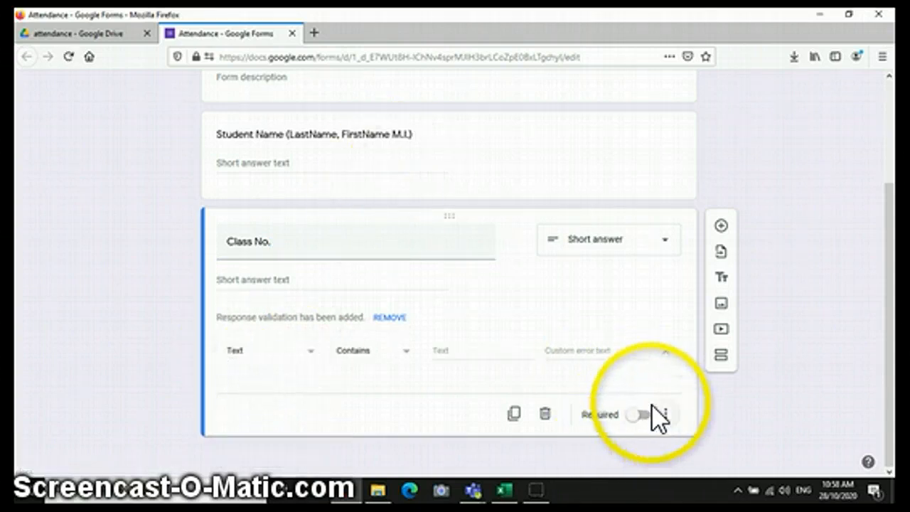
scroll(640, 384, "up", 3)
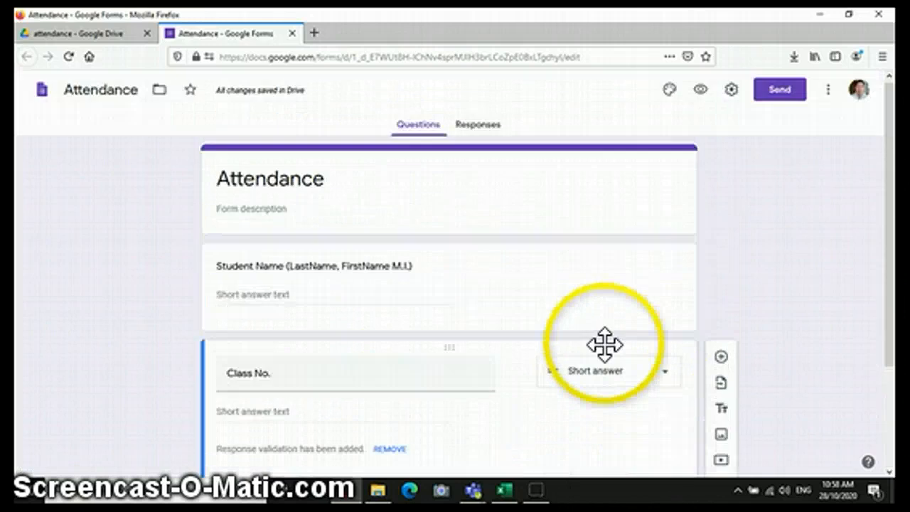
Make both the Student Name and Class No. questions required
left_click(559, 305)
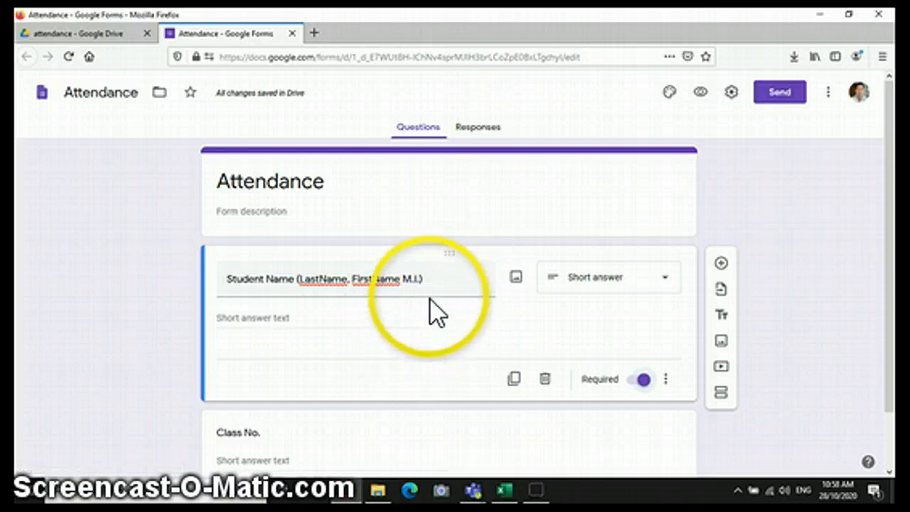
scroll(432, 311, "down", 2)
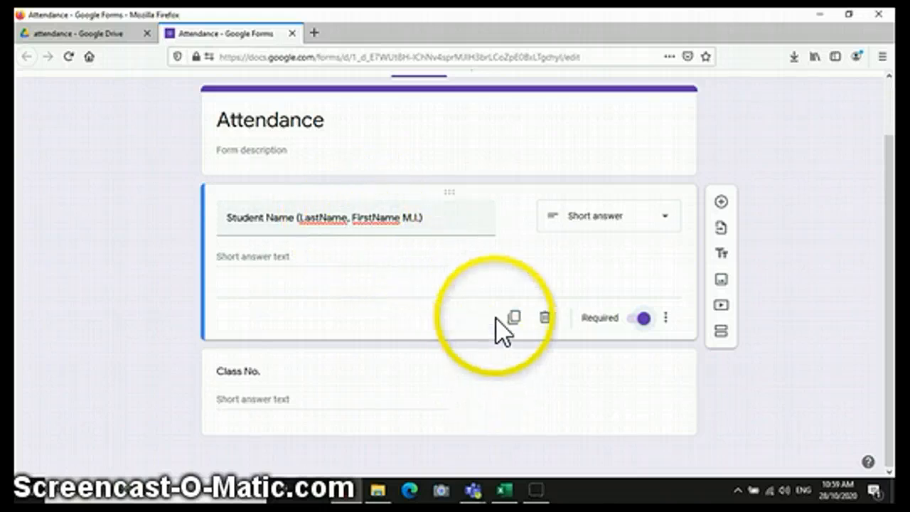
left_click(507, 396)
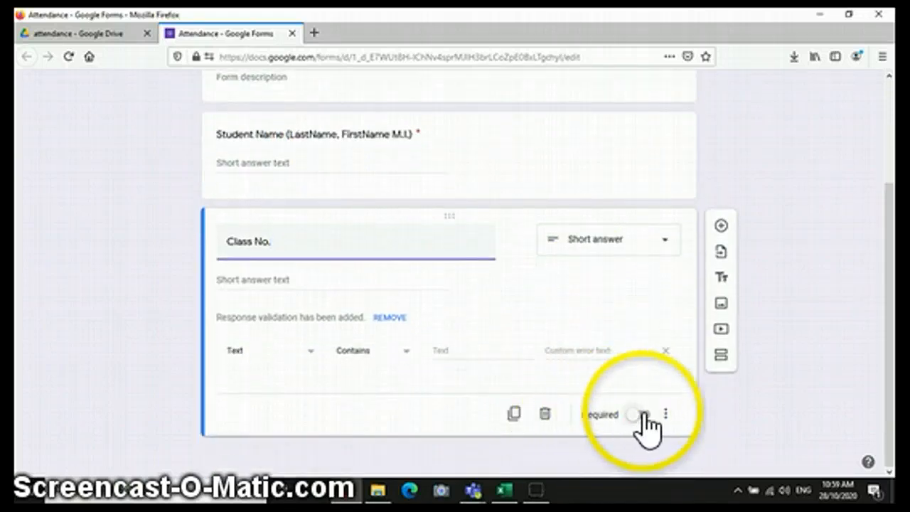
left_click(643, 416)
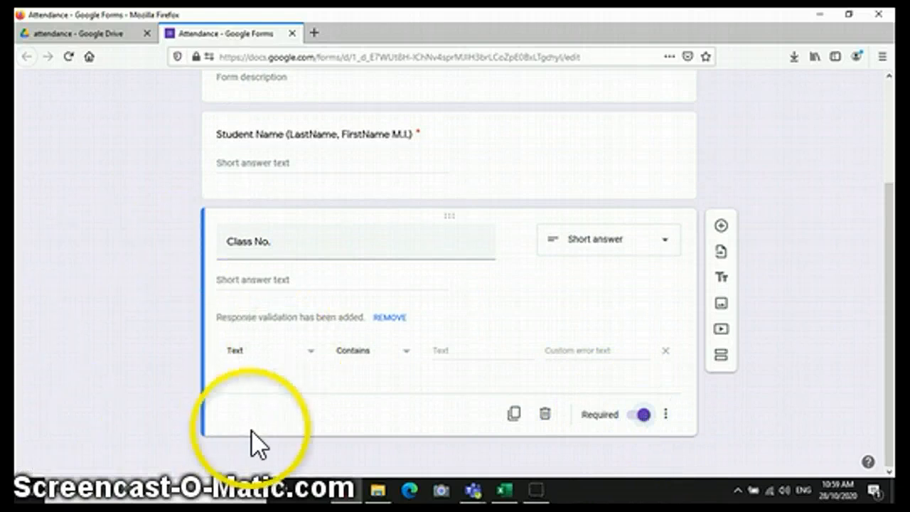
left_click(265, 254)
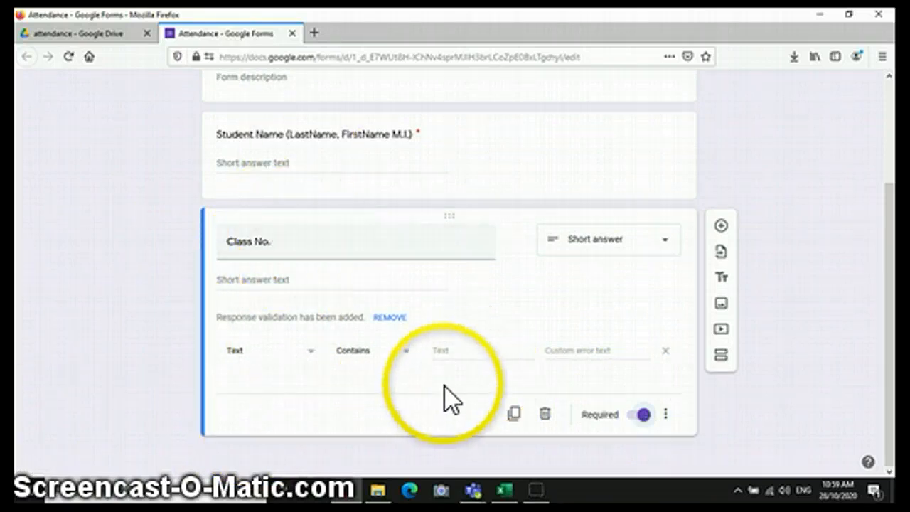
Preview the attendance form as respondents see it and return to the form editor
scroll(455, 386, "up", 4)
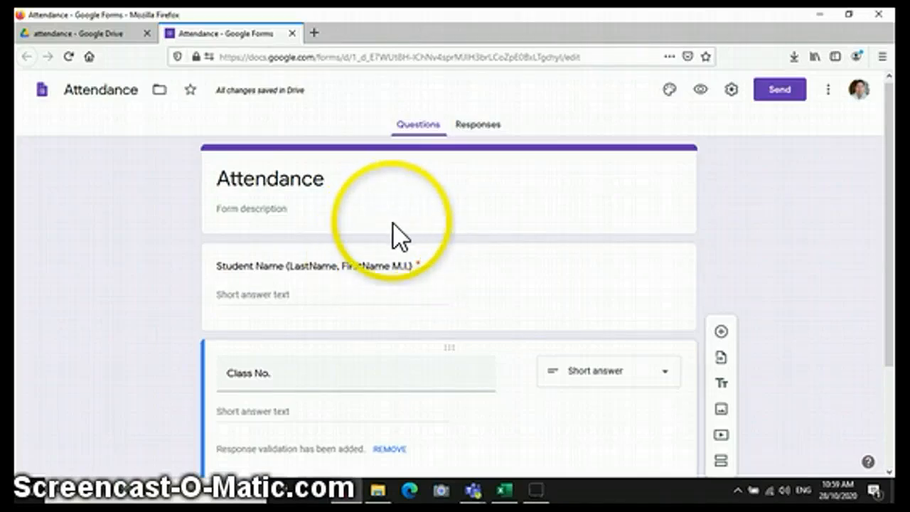
left_click(700, 91)
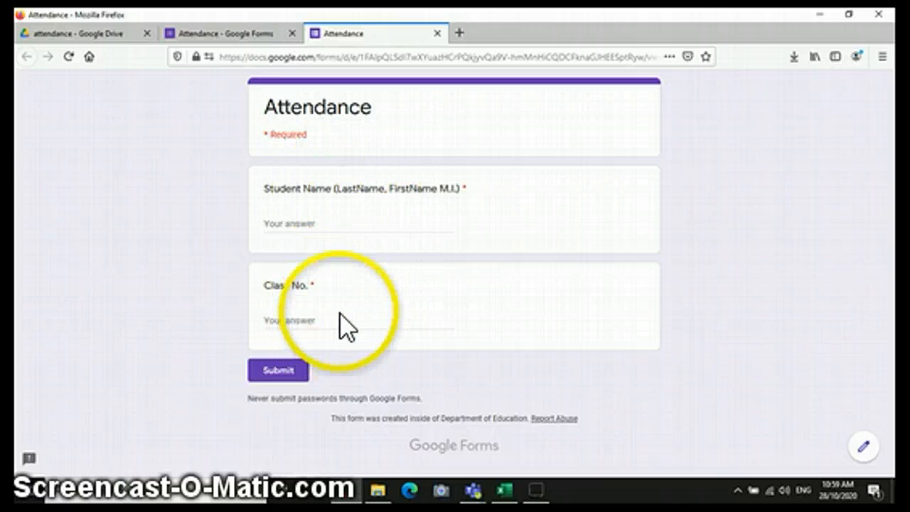
left_click(436, 33)
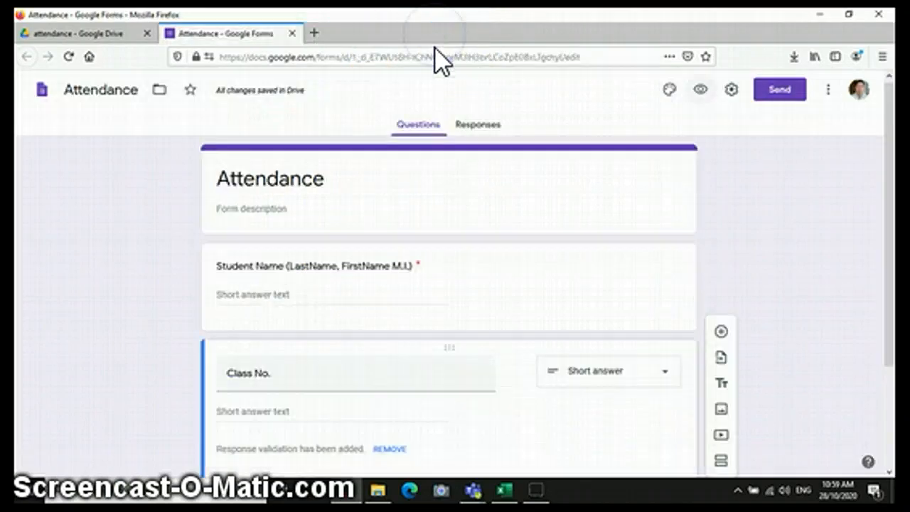
Set the open-book image from the Work and School themes as the form's header and preview the form
left_click(669, 90)
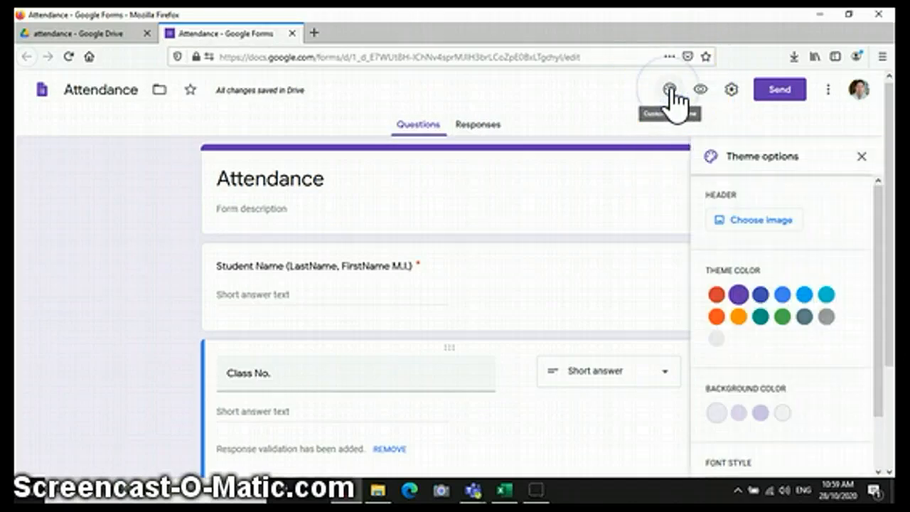
left_click(778, 222)
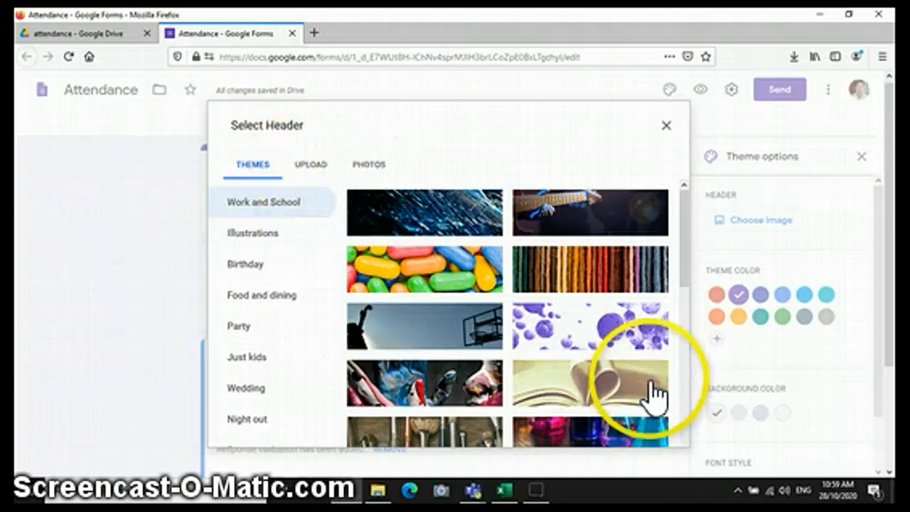
scroll(650, 395, "down", 1)
scroll(652, 395, "down", 1)
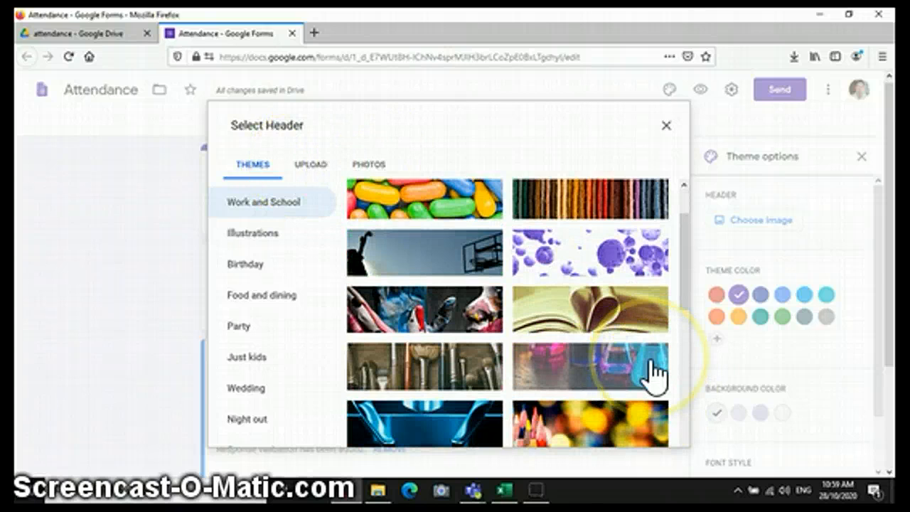
left_click(604, 328)
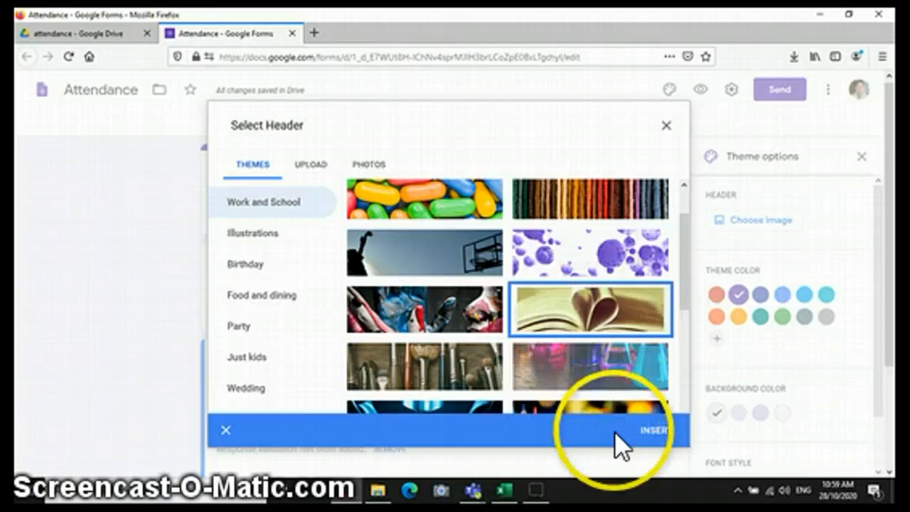
left_click(654, 433)
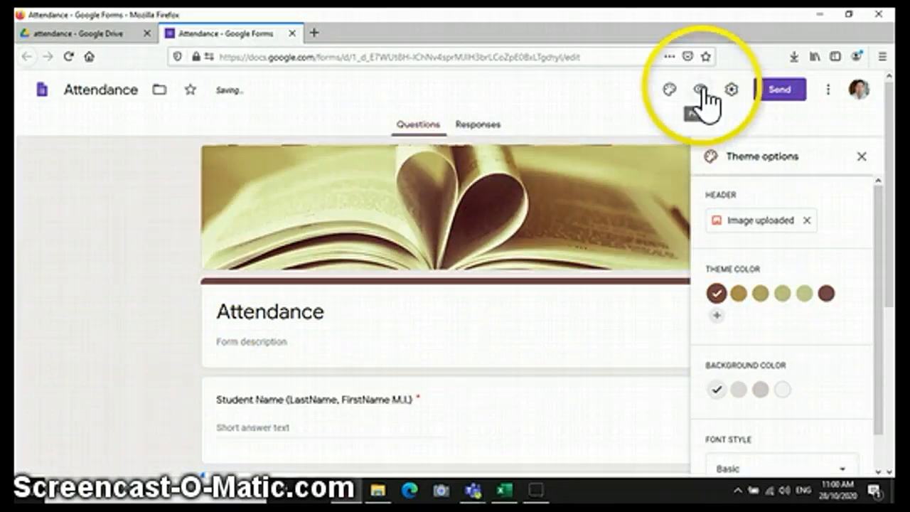
left_click(700, 91)
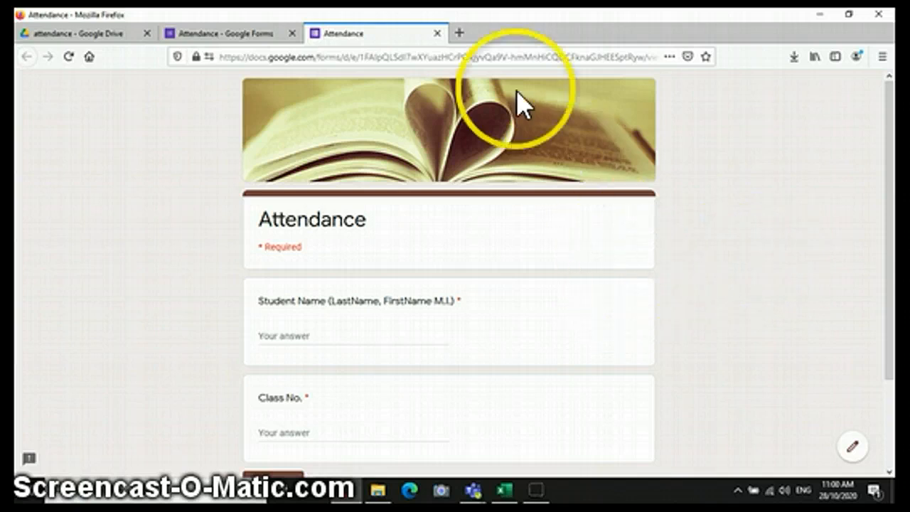
left_click(438, 34)
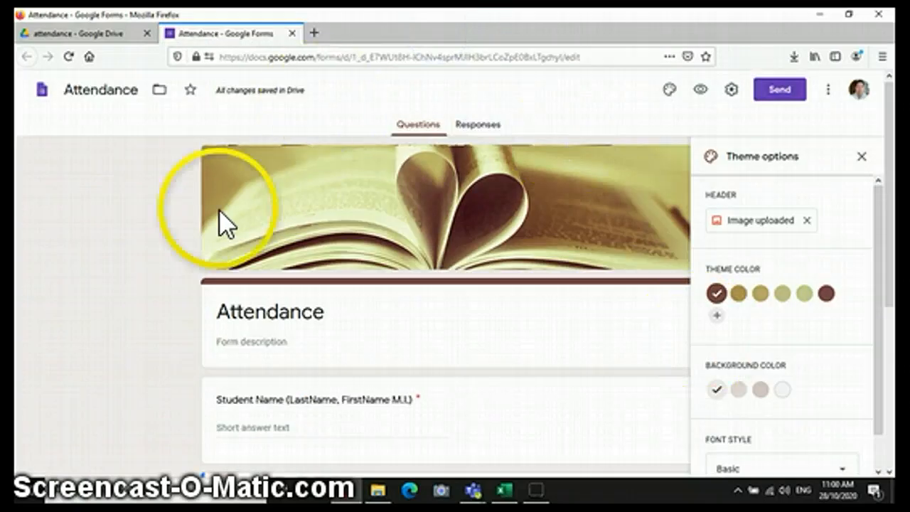
Create a new spreadsheet named "Attendance (Responses)" as the destination for the form's responses
left_click(486, 132)
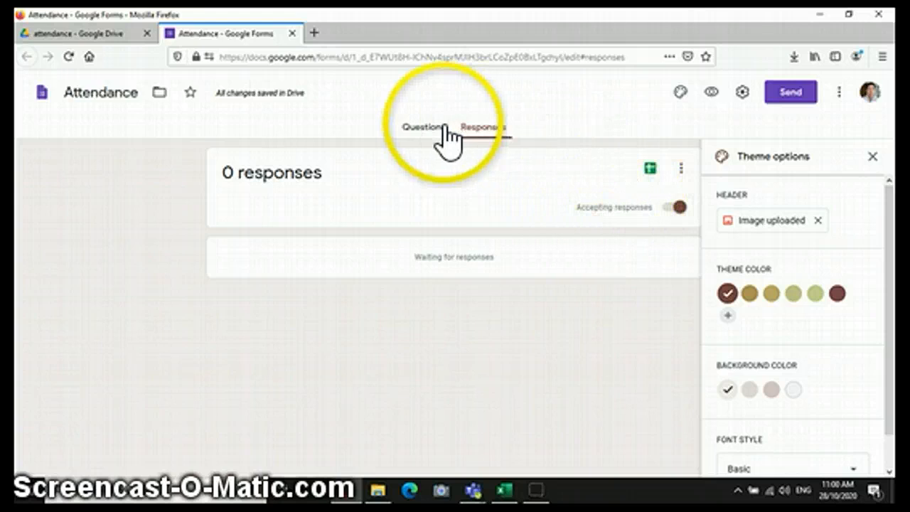
left_click(650, 171)
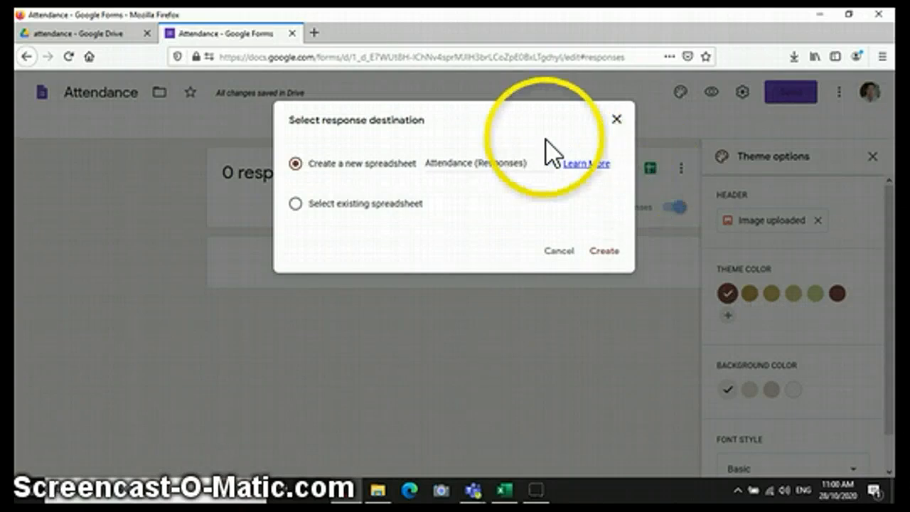
left_click(603, 253)
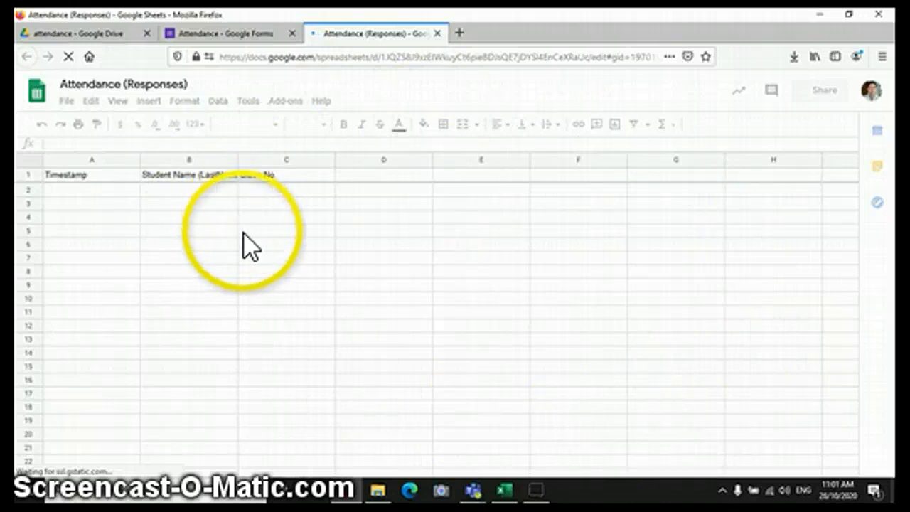
left_click(221, 242)
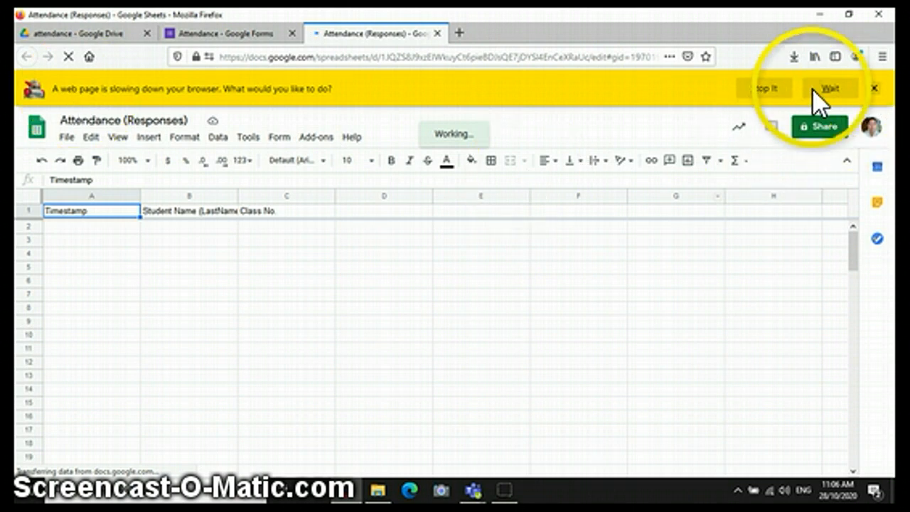
left_click(845, 90)
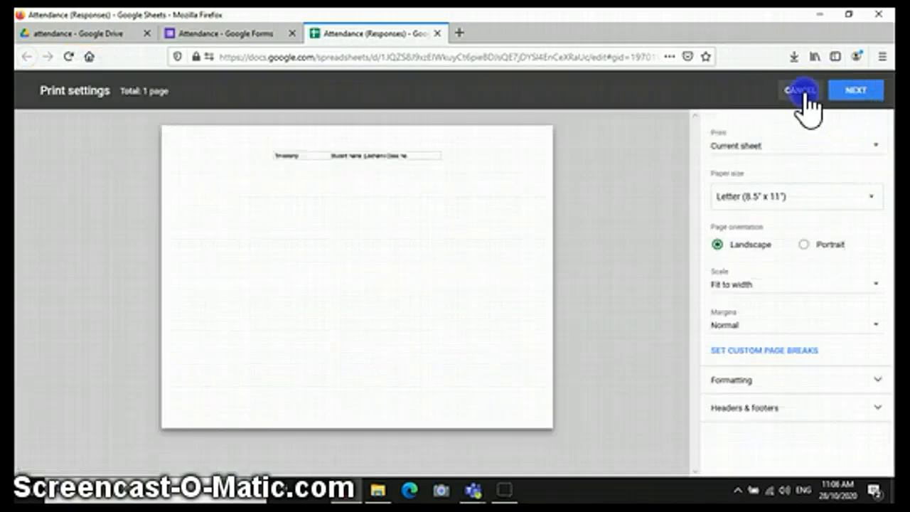
left_click(801, 91)
Download the Attendance (Responses) spreadsheet as a Microsoft Excel (.xlsx) file and save it to the computer
left_click(66, 103)
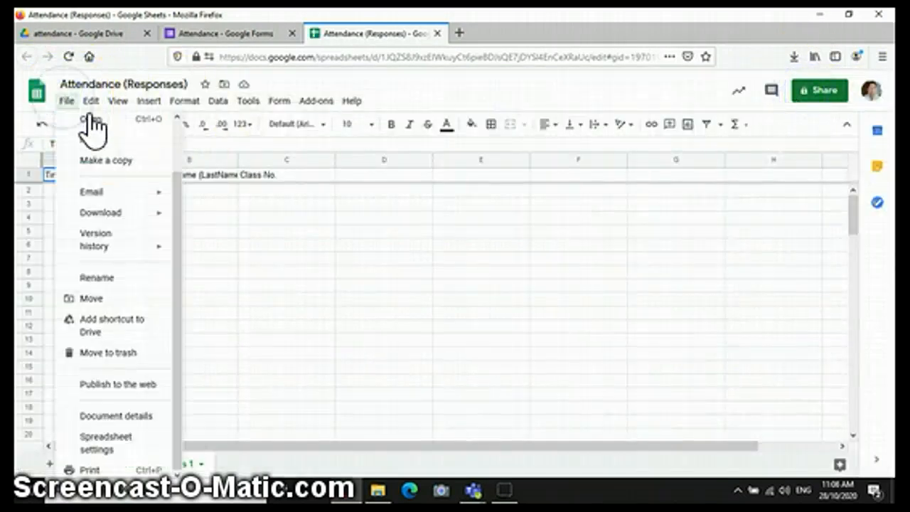
left_click(90, 100)
mouse_move(66, 100)
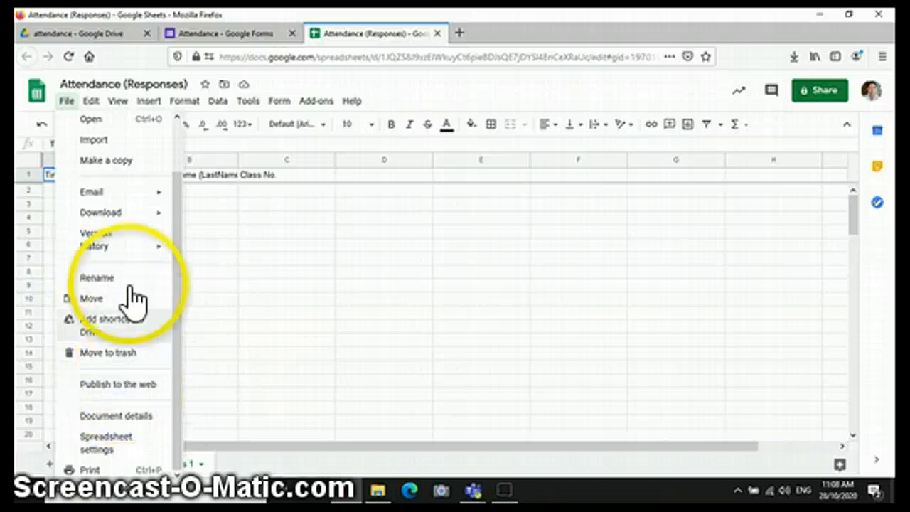
mouse_move(120, 216)
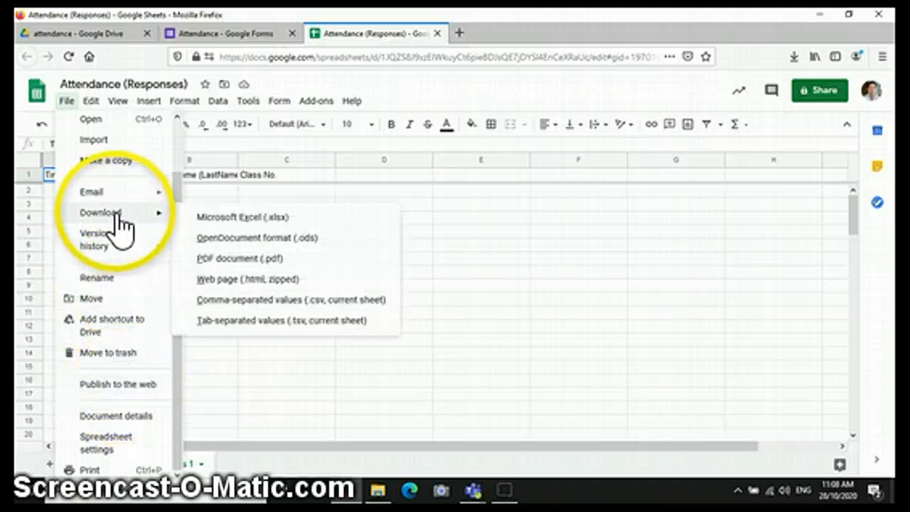
left_click(225, 230)
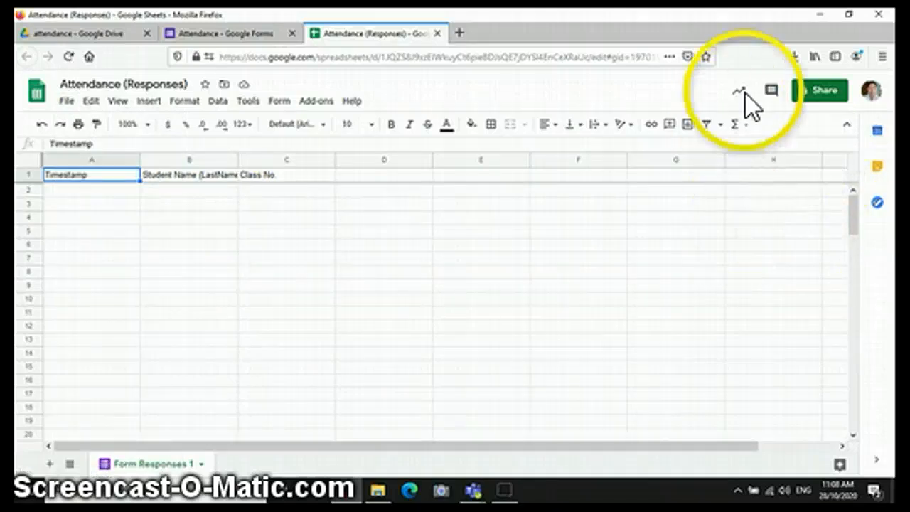
left_click(789, 57)
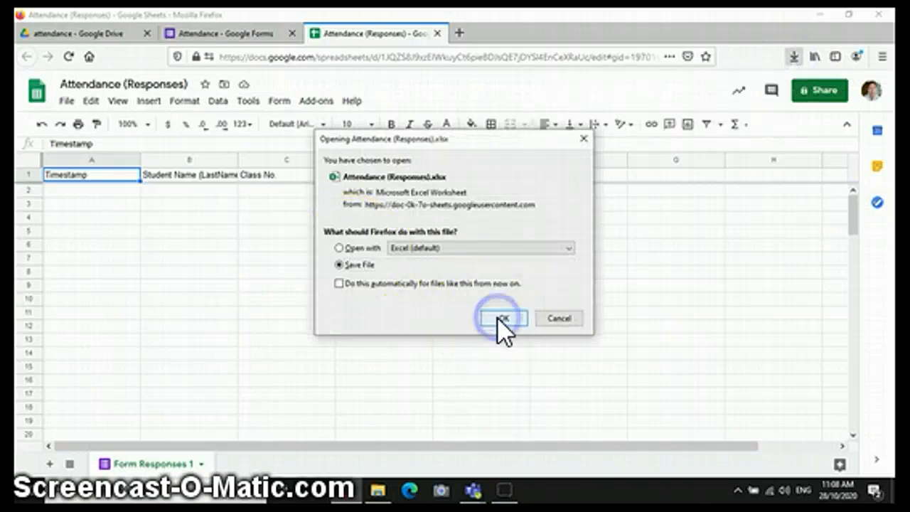
left_click(497, 317)
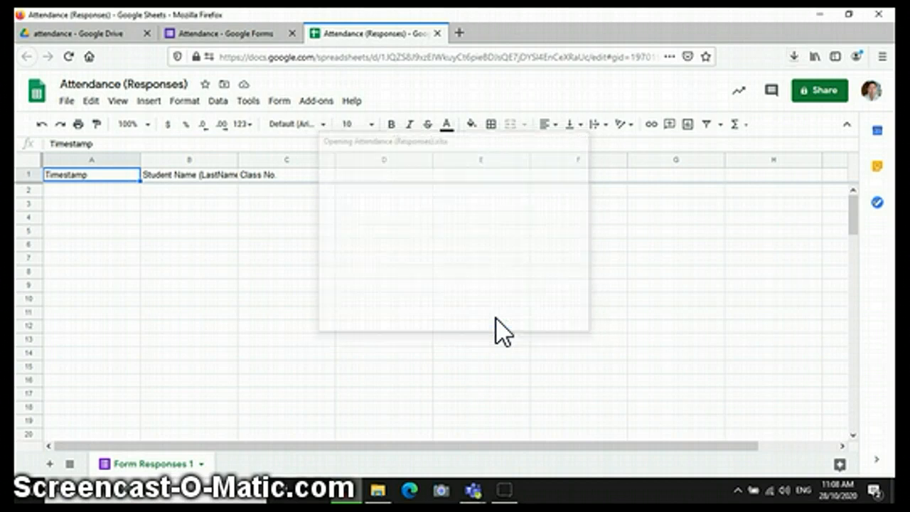
Open the downloaded file Attendance (Responses).xlsx and close the responses spreadsheet in the browser
left_click(795, 60)
left_click(795, 57)
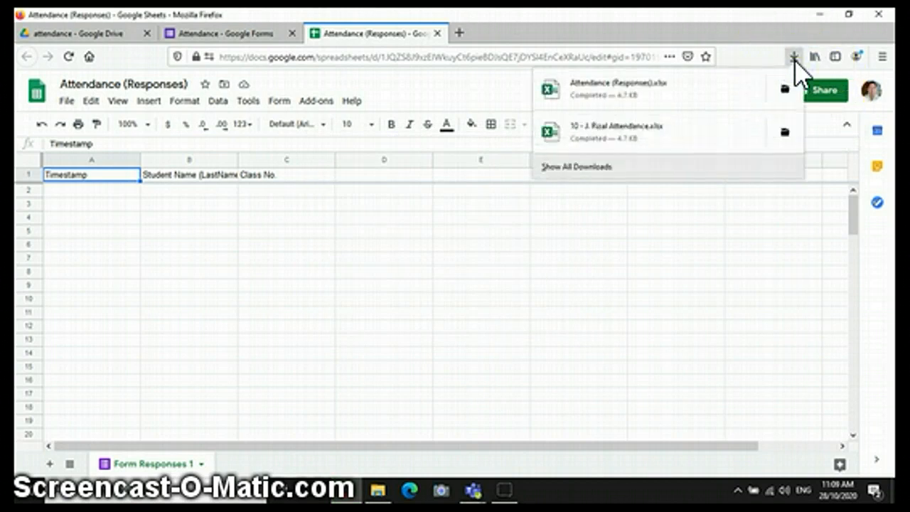
left_click(598, 84)
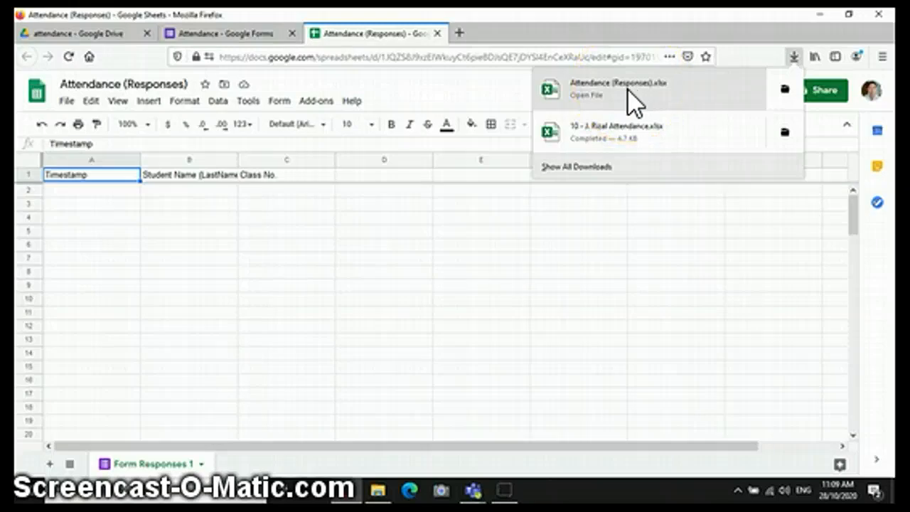
left_click(628, 91)
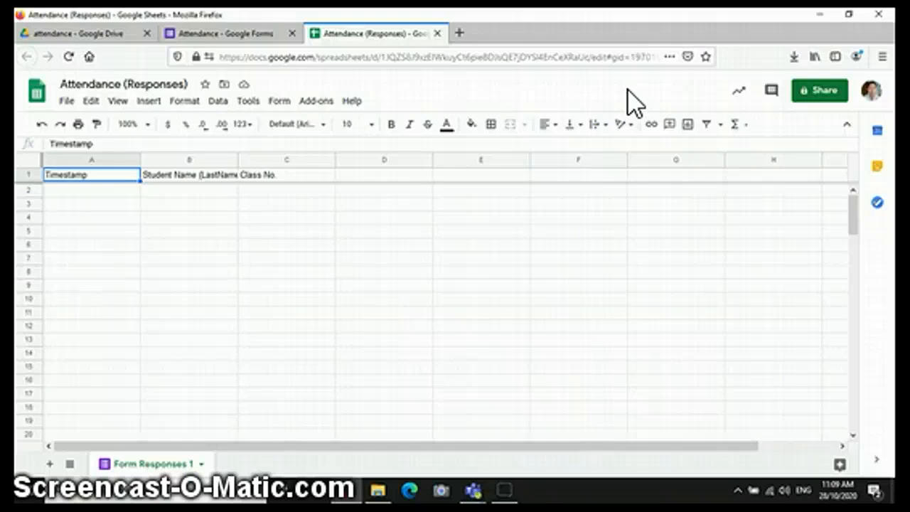
left_click(675, 231)
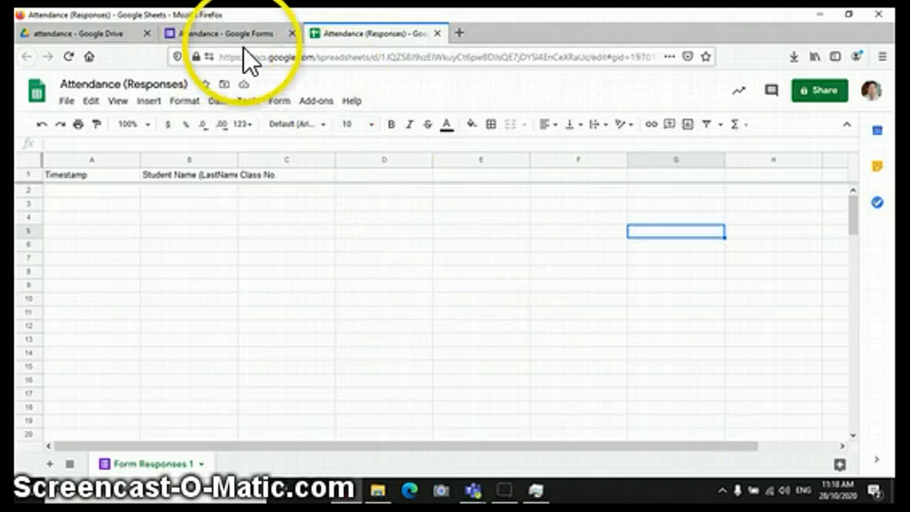
left_click(436, 33)
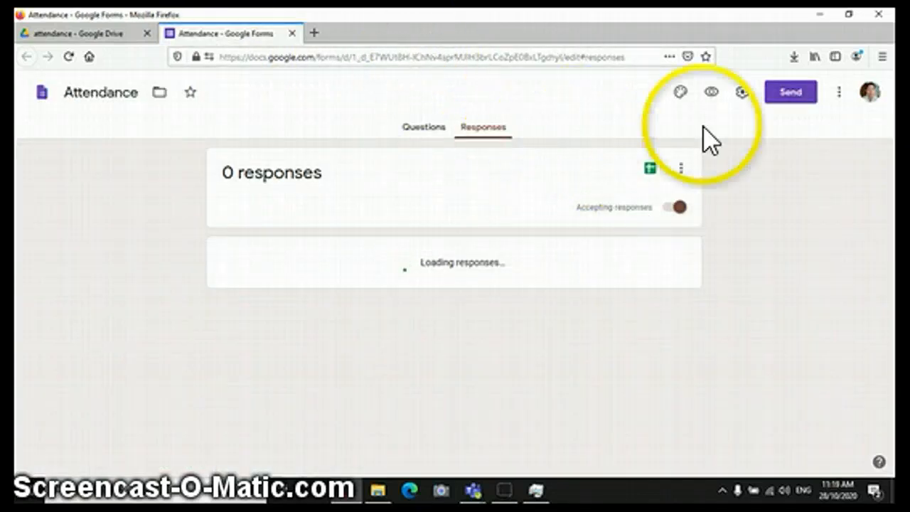
Start sharing the Attendance form on Facebook and set the sharing option to Share in a Private Message
left_click(803, 100)
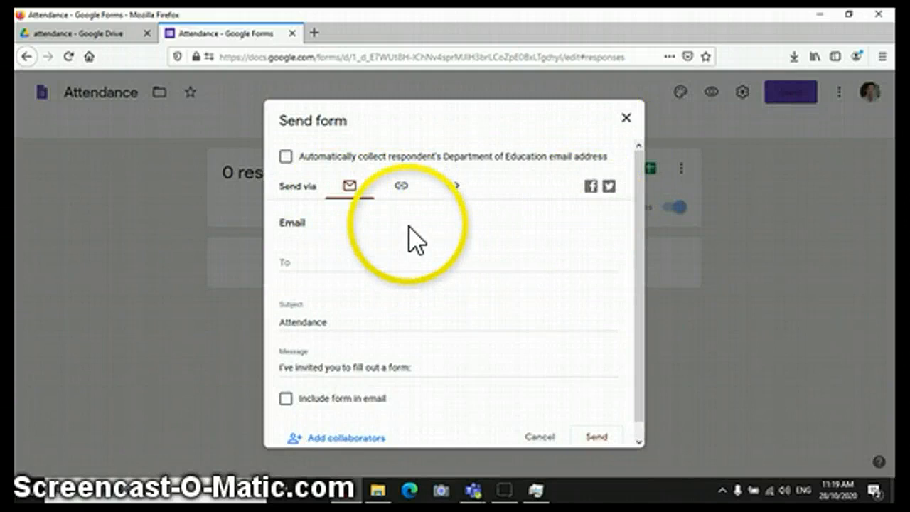
left_click(590, 189)
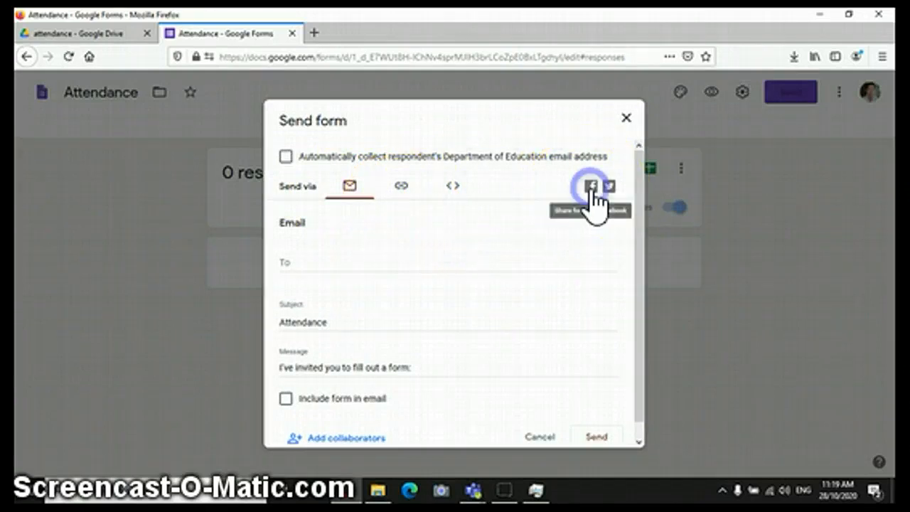
left_click(591, 206)
left_click(422, 190)
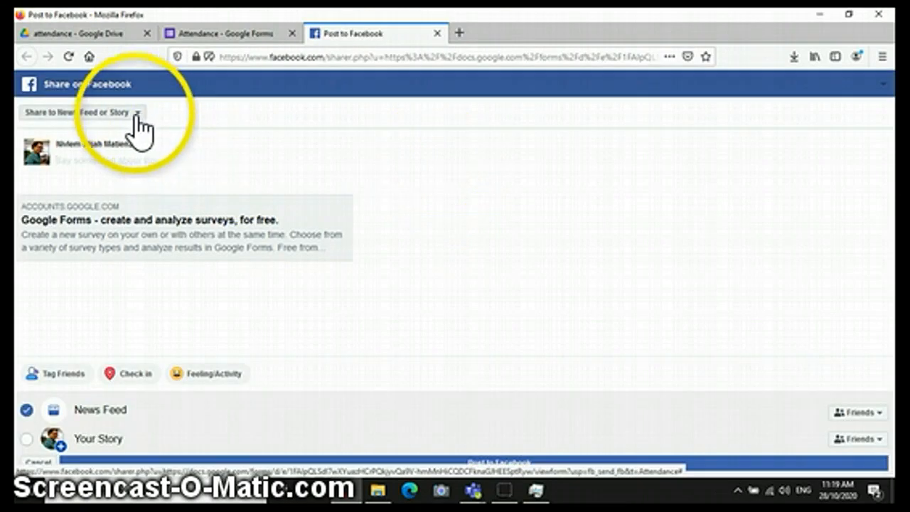
left_click(135, 115)
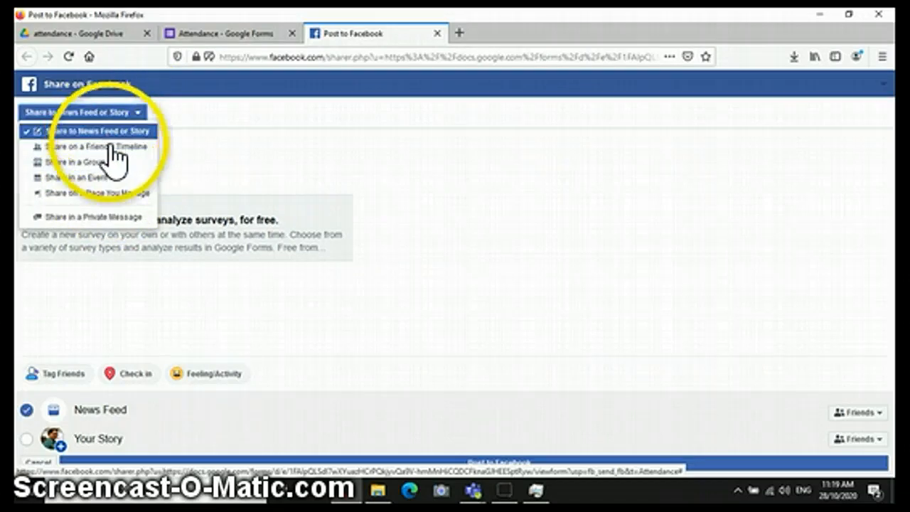
left_click(122, 219)
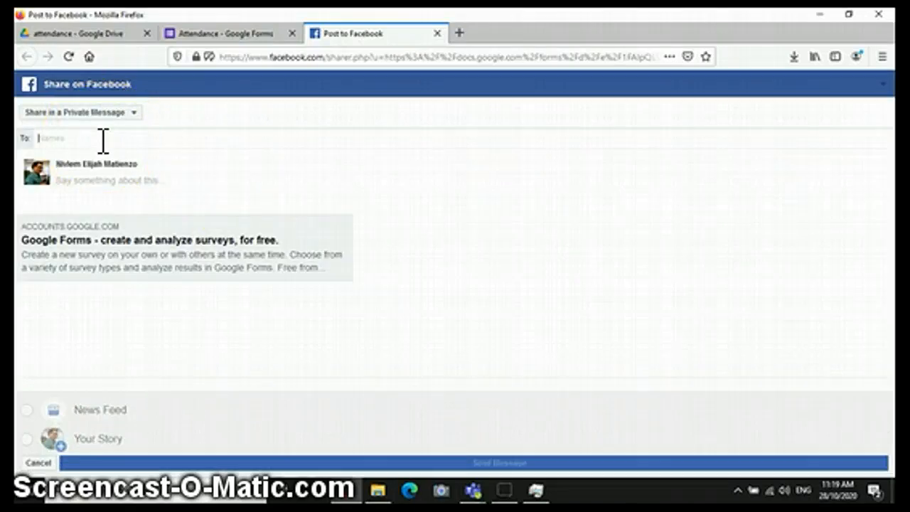
Address the private message to the intended contact, add the text "attendance" and send it
type("el")
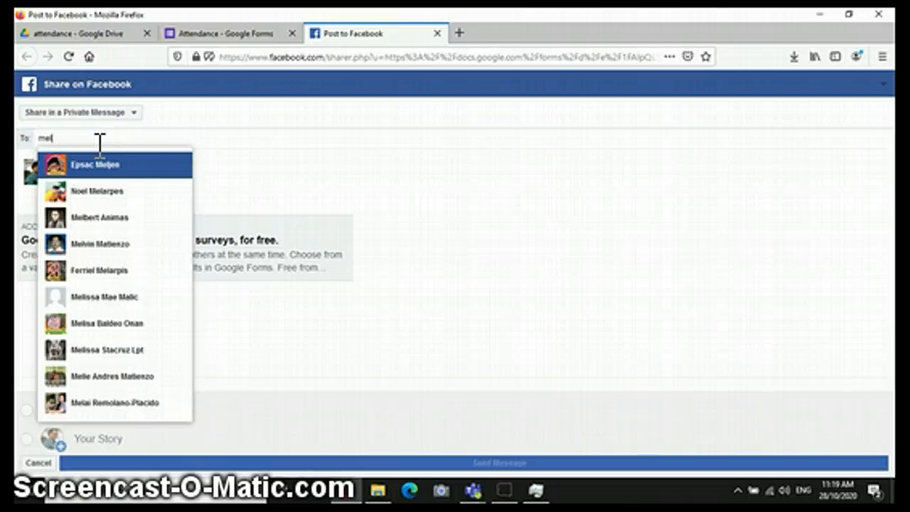
left_click(74, 245)
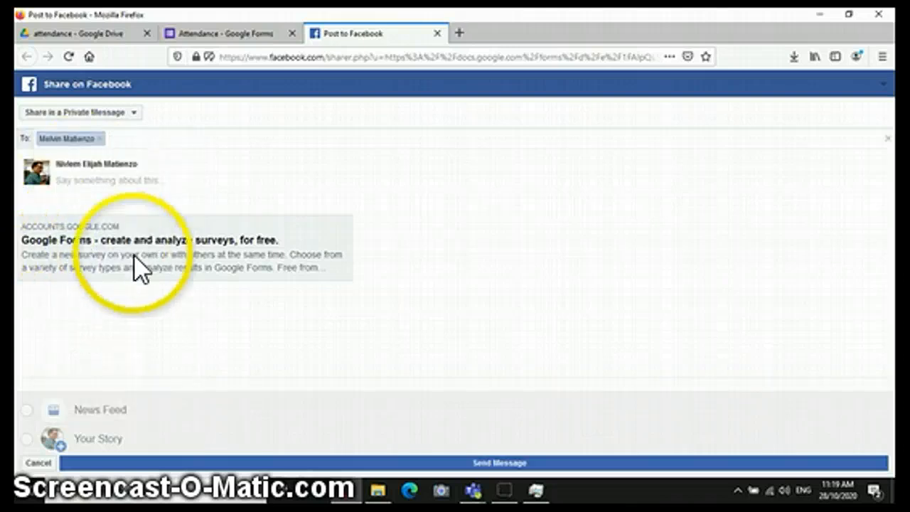
left_click(156, 187)
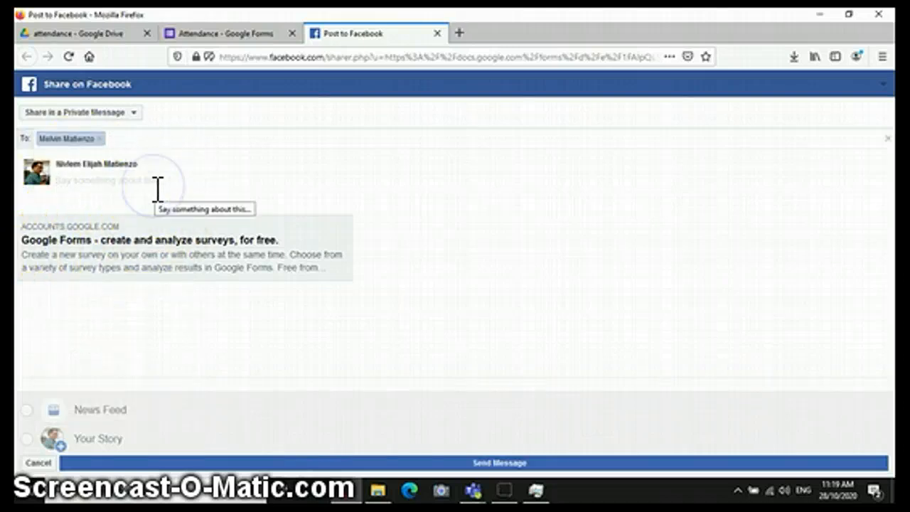
type("attendance")
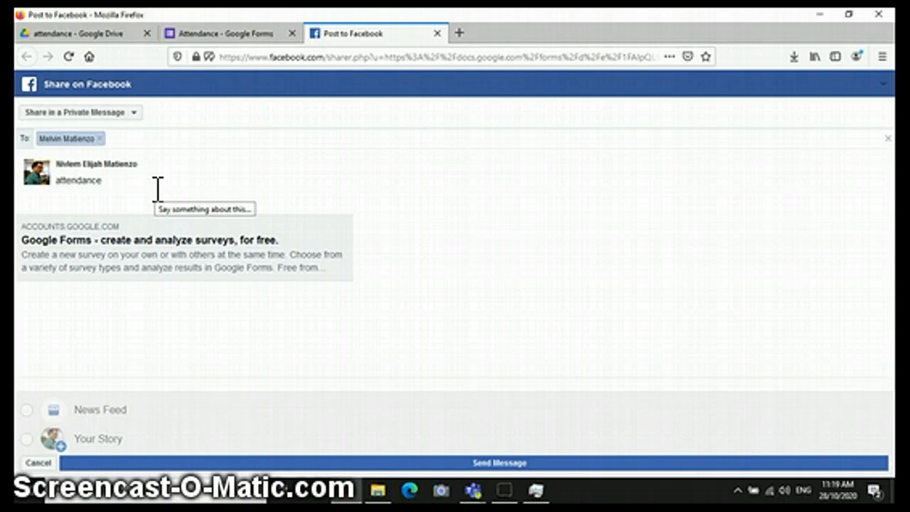
left_click(522, 463)
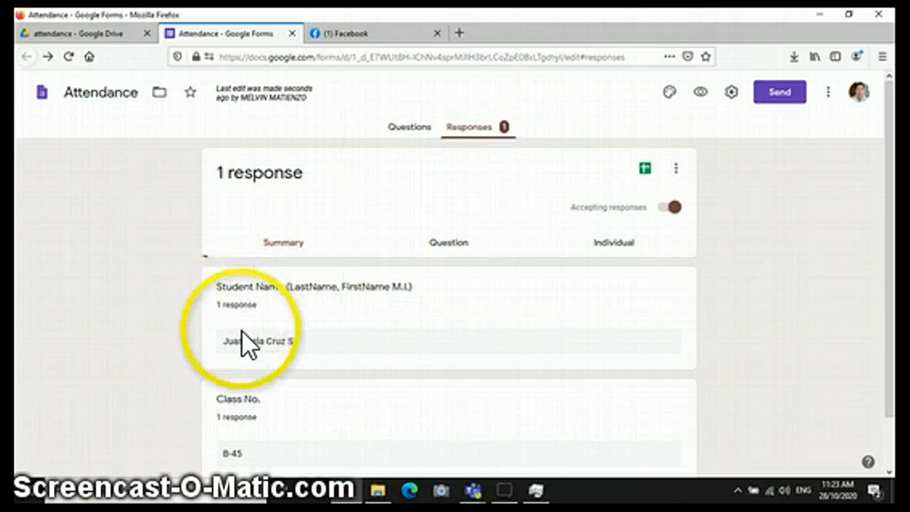
Review the submitted student name and class number in the Attendance form's response summary
scroll(228, 412, "down", 1)
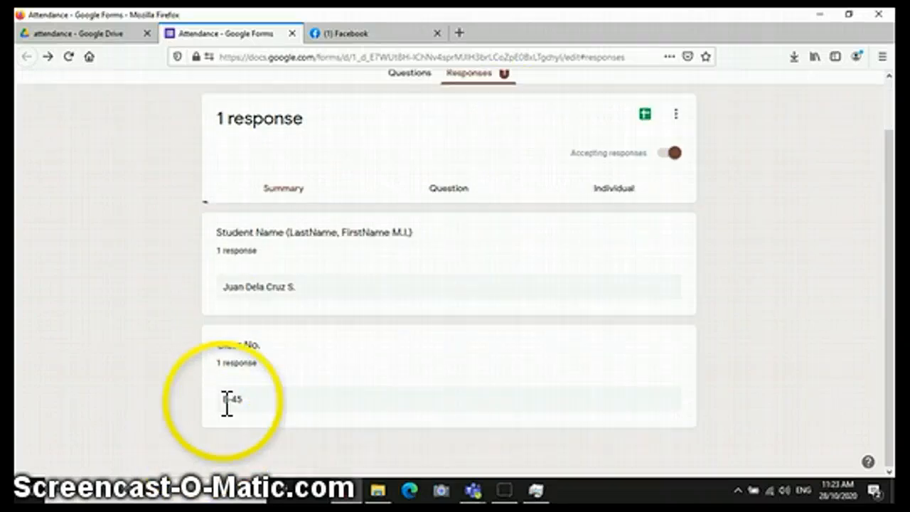
scroll(401, 383, "up", 1)
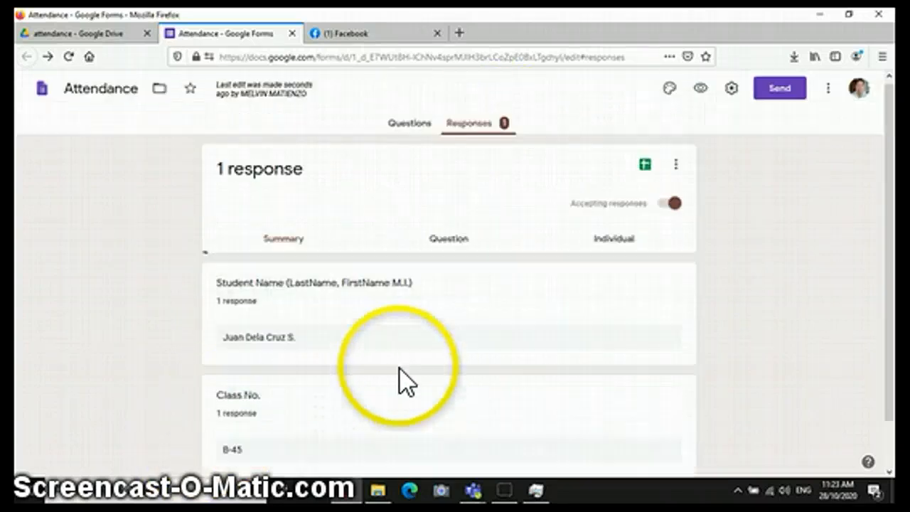